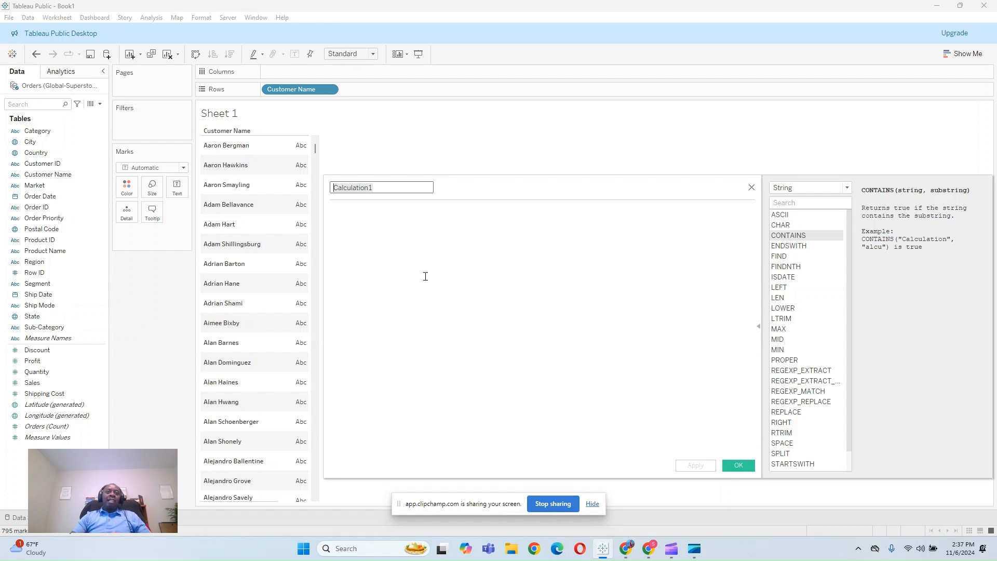
- Name the calculated field Contains and begin its formula with the CONTAINS function applied to [Customer Name]
key("BackSpace")
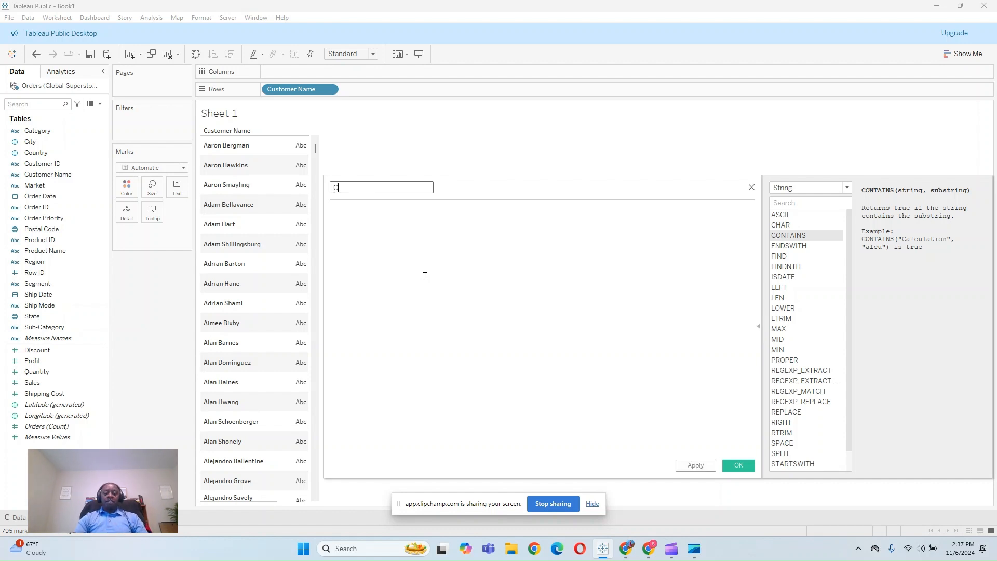
left_click(426, 277)
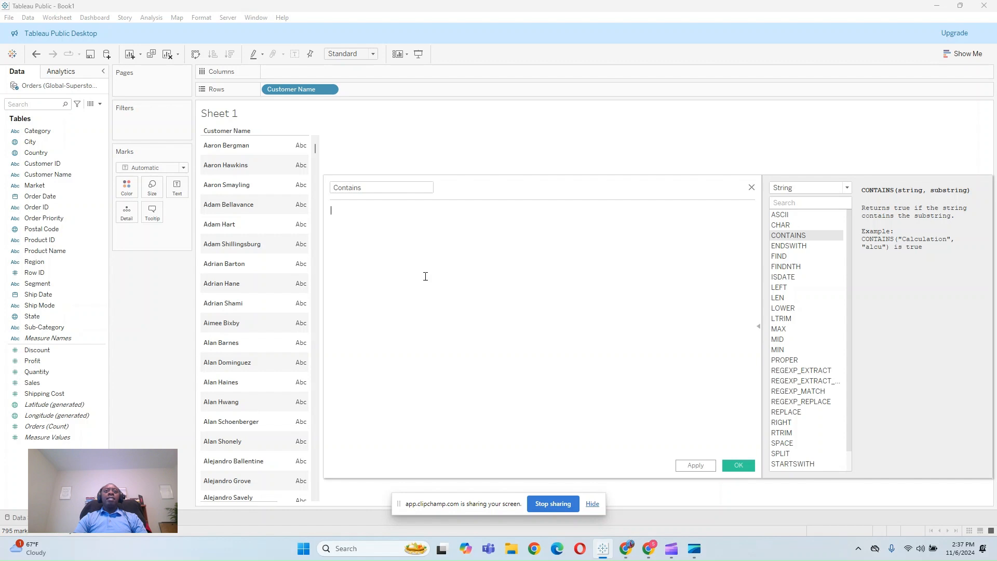
type("Co")
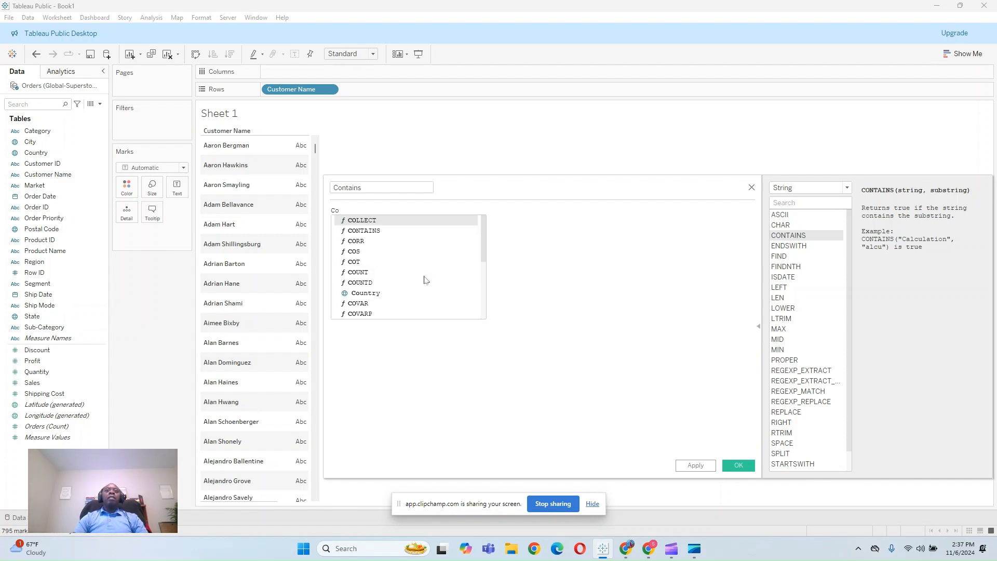
key("Down")
key("Return")
type("C")
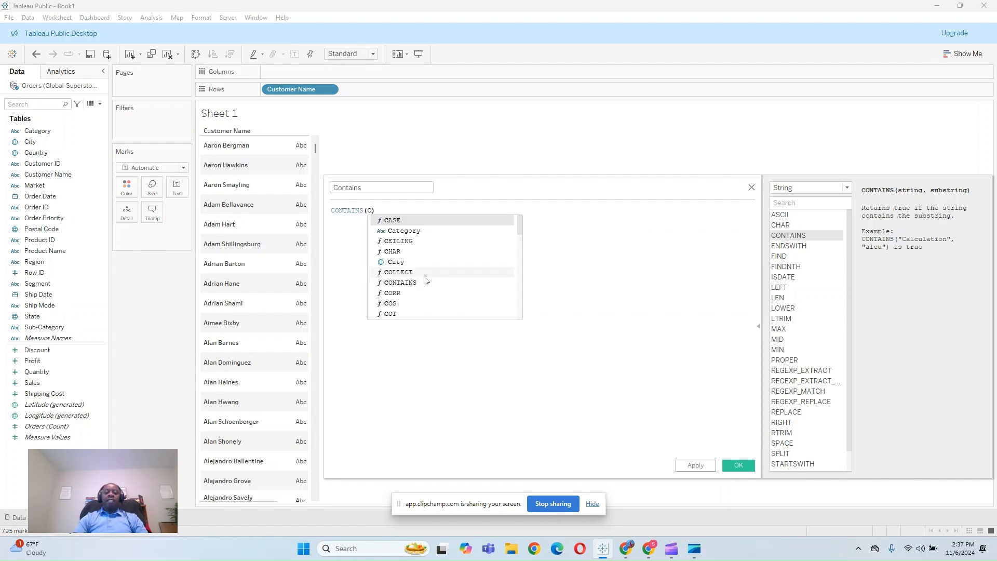
type("usto")
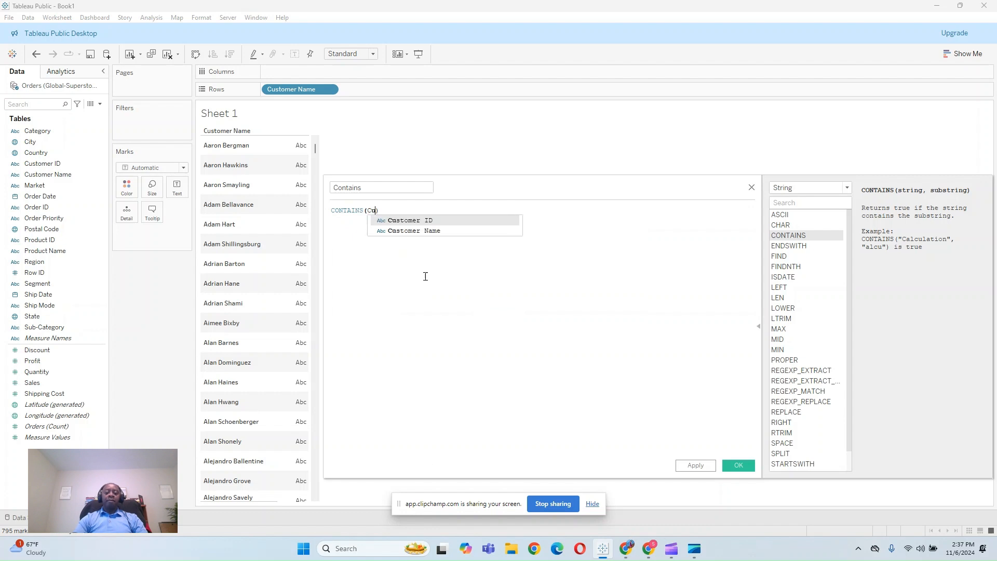
key("Down")
key("Return")
- Complete the formula with 'man' as the substring to look for, then apply and save the calculated field
type(", '")
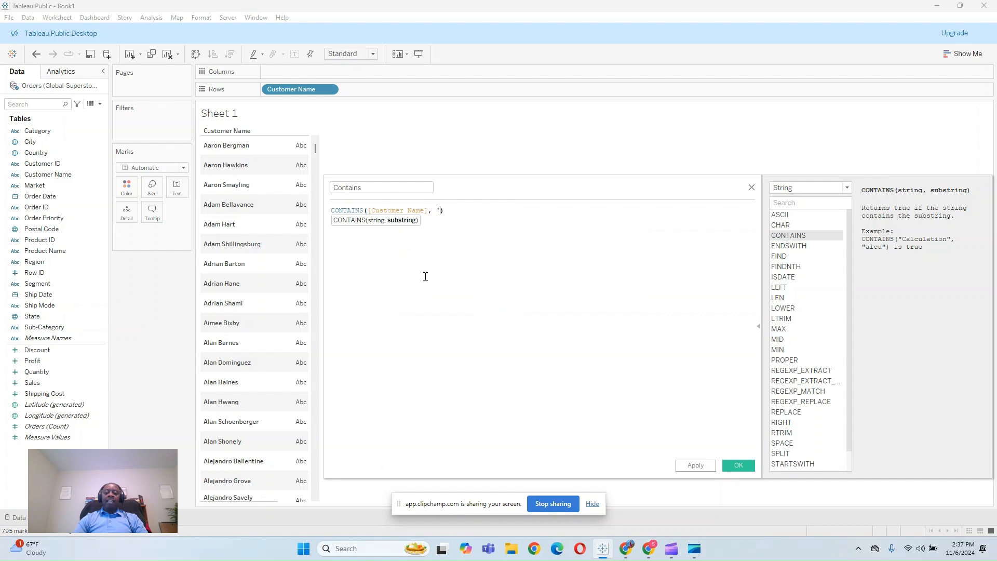
type("'")
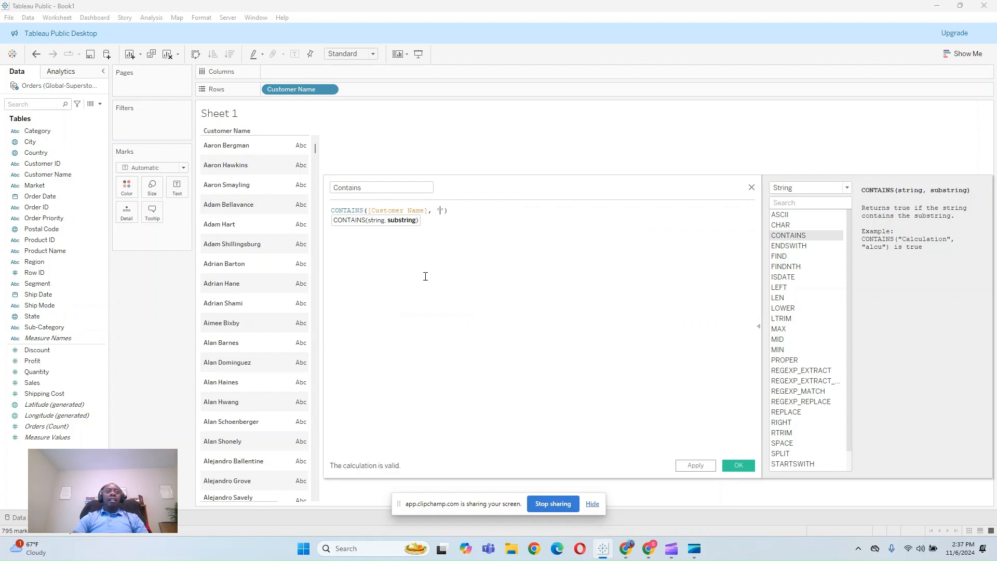
type("man")
key("End")
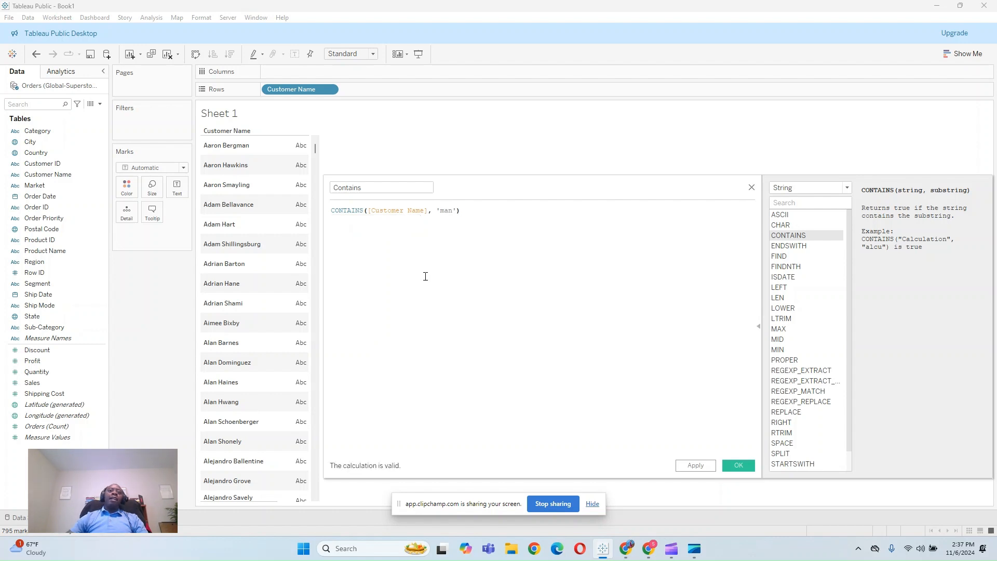
left_click(686, 466)
left_click(738, 465)
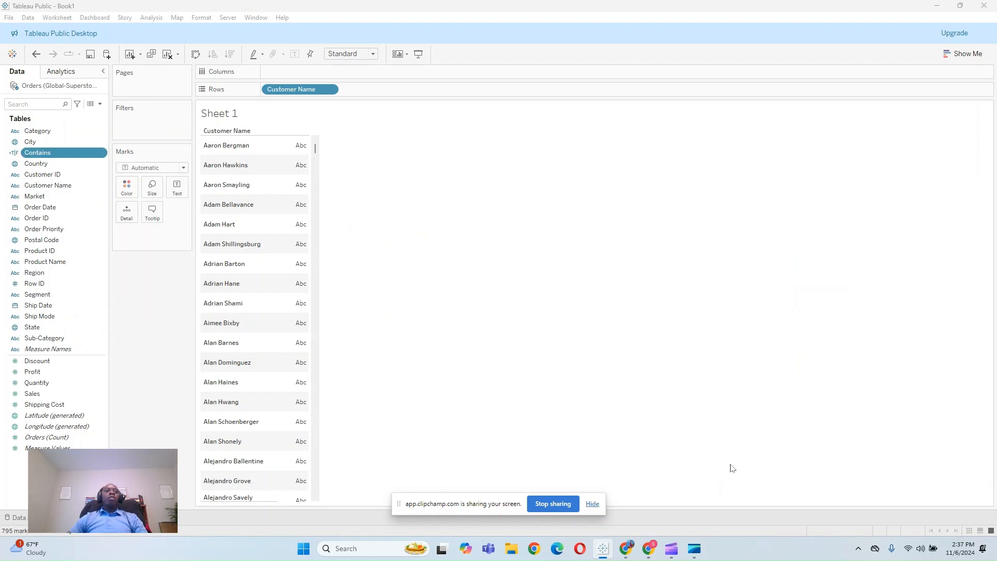
- Add the Contains field to Rows after Customer Name and make the table rows taller
left_click_drag(73, 152, 374, 91)
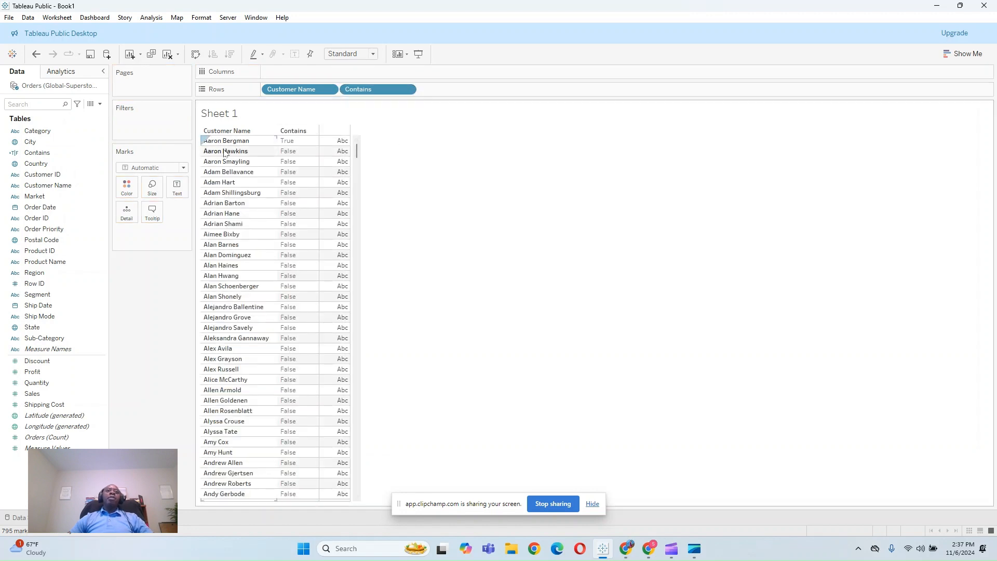
left_click_drag(238, 156, 238, 167)
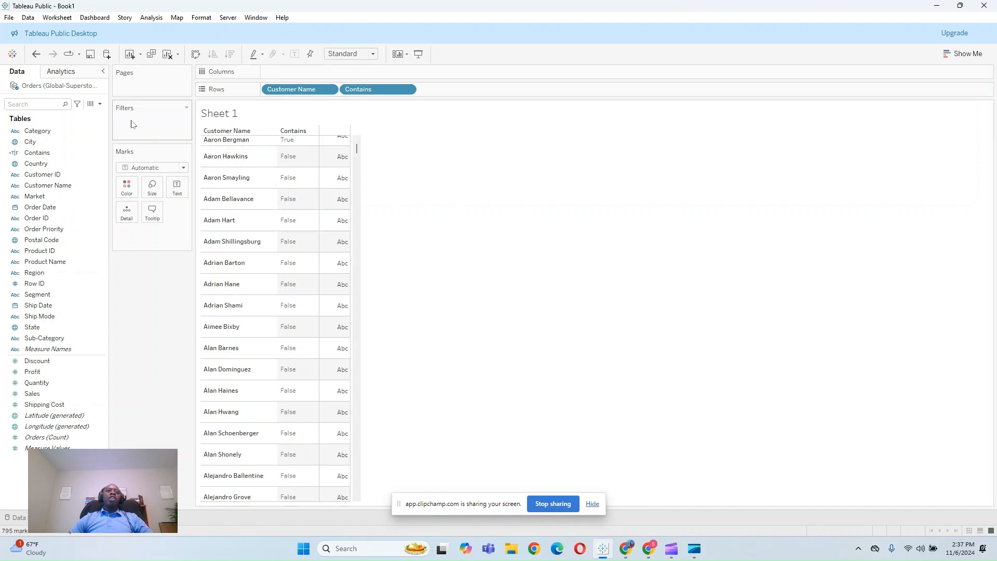
- Edit the Contains field so its formula searches for the substring 'ron', and save it
right_click(46, 154)
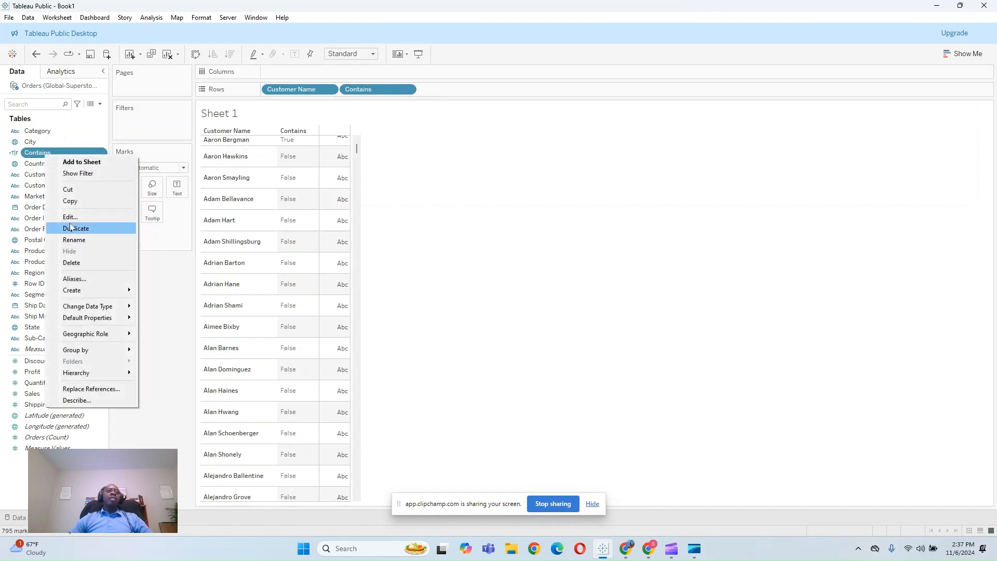
left_click(70, 217)
left_click(453, 212)
key("BackSpace")
key("BackSpace")
type("r")
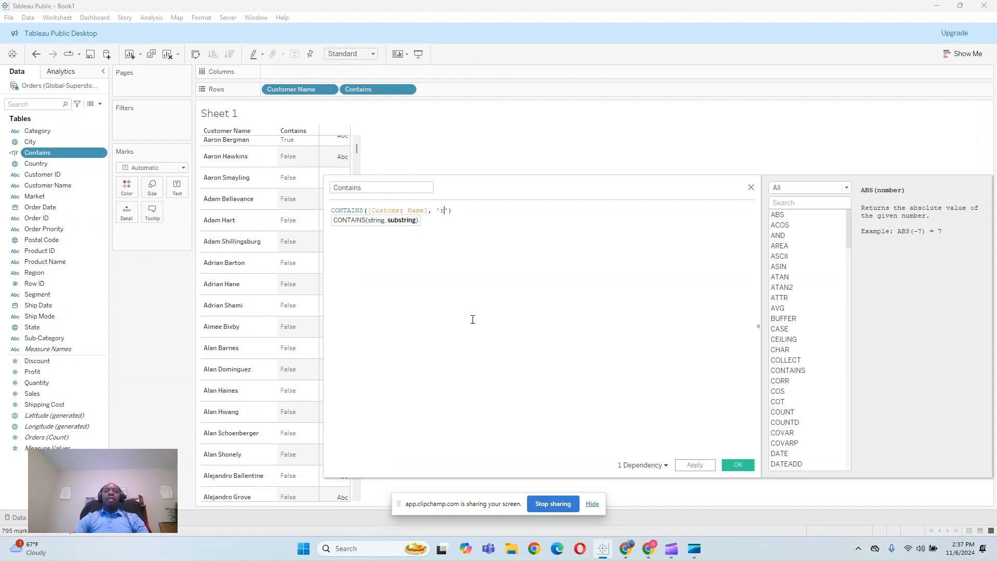
type("on")
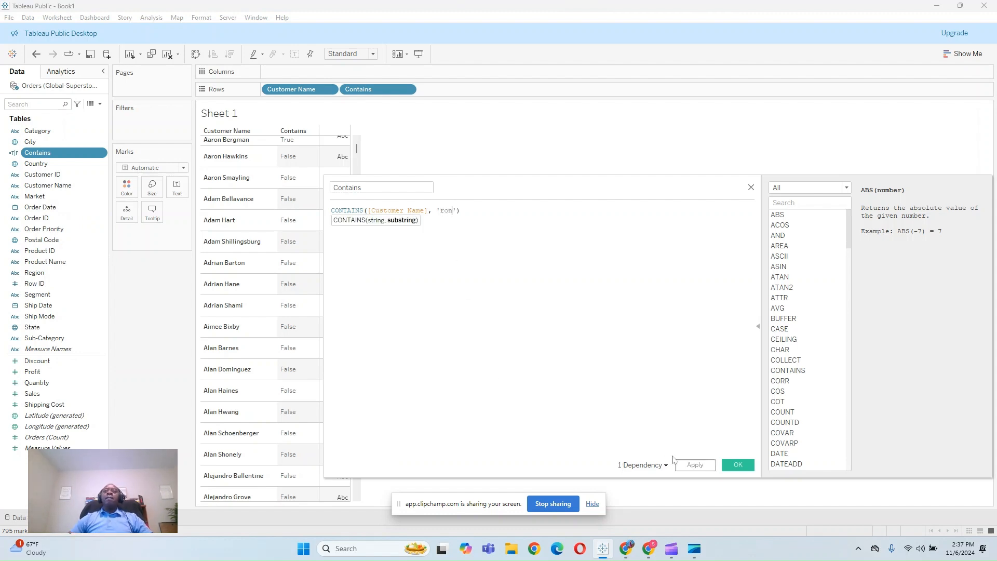
left_click(695, 465)
left_click(737, 465)
scroll(356, 274, "up", 1)
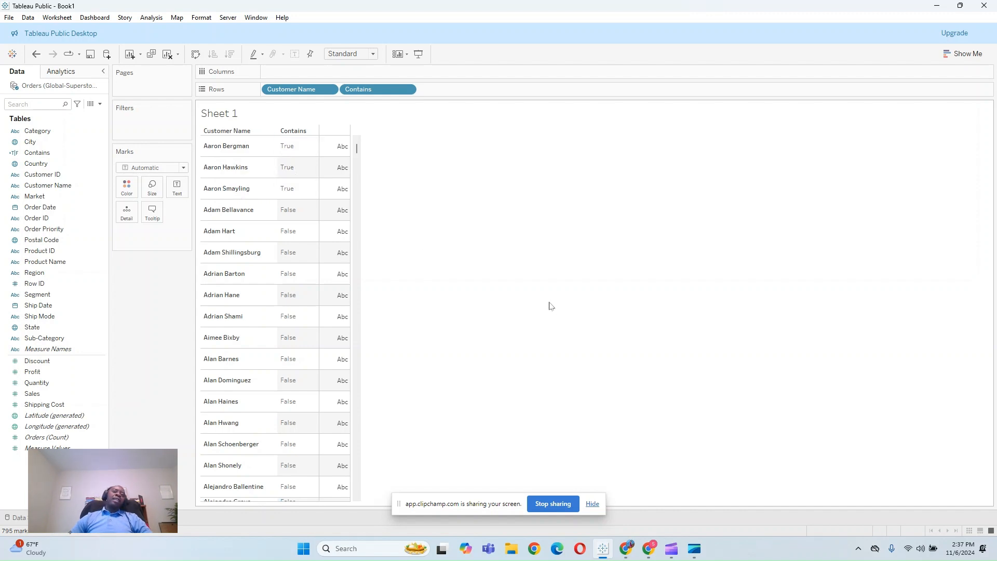
- Create a new calculated field named Endswith, with the reference for the String function ENDSWITH shown
left_click(99, 104)
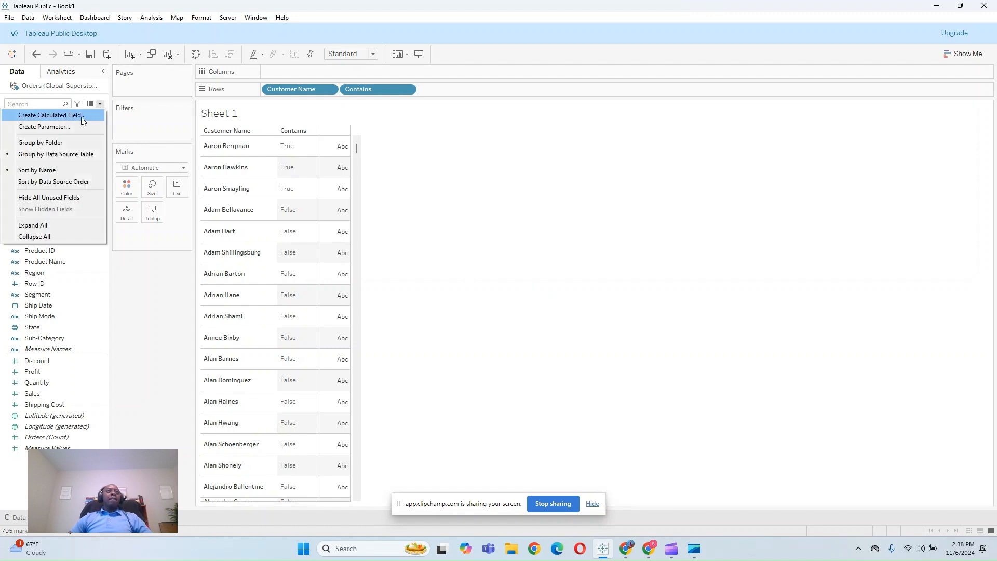
left_click(83, 119)
left_click(837, 188)
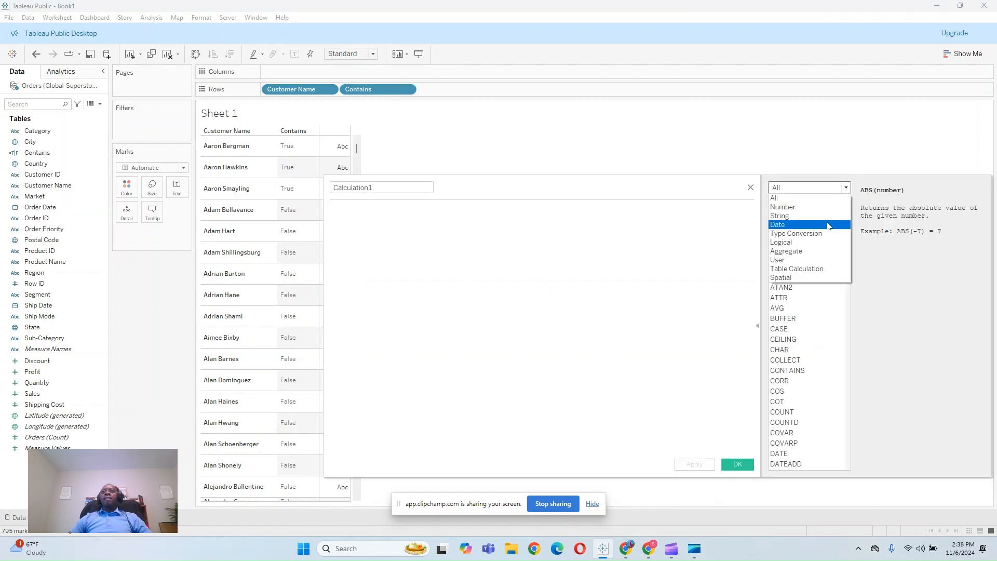
left_click(826, 216)
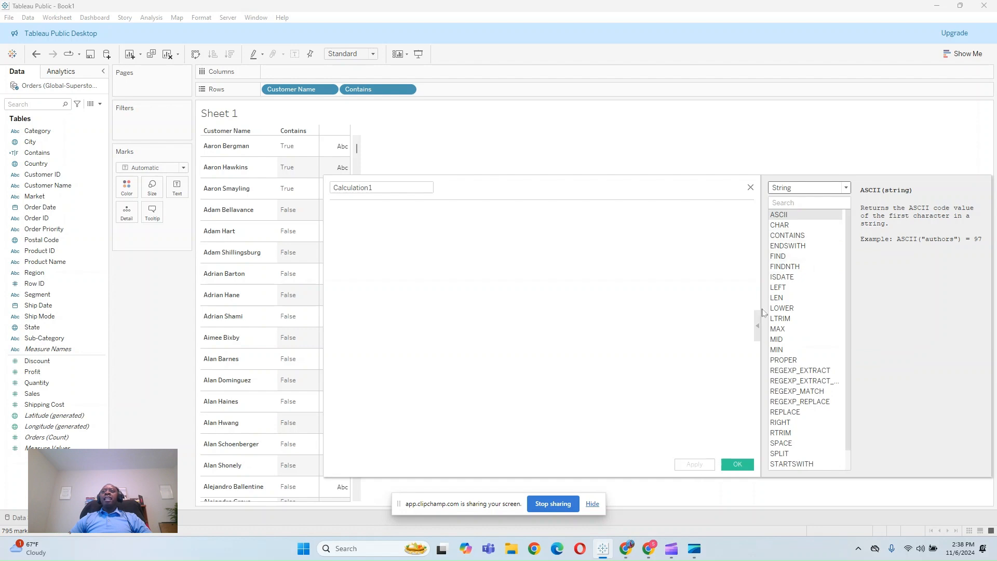
left_click(783, 247)
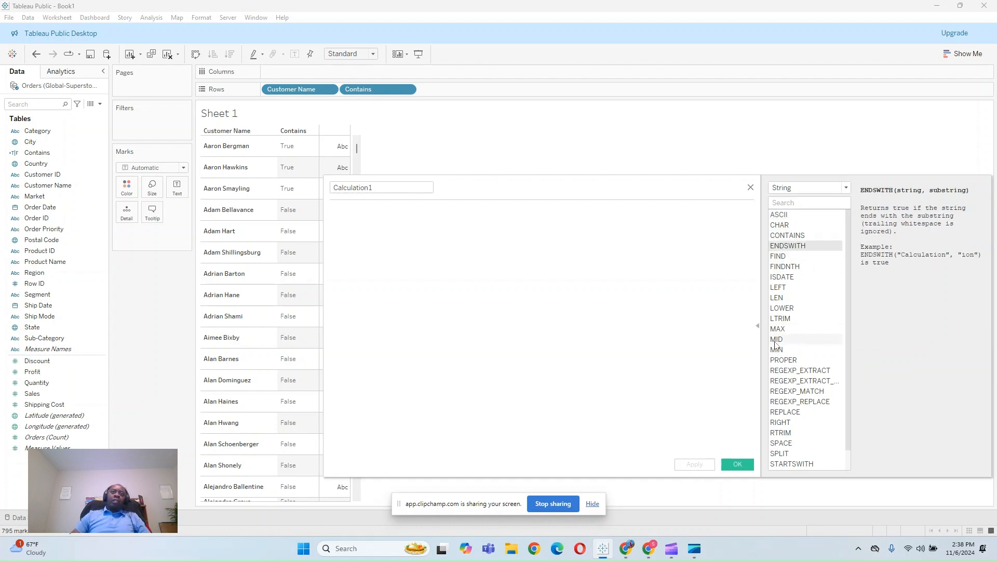
left_click_drag(388, 187, 334, 188)
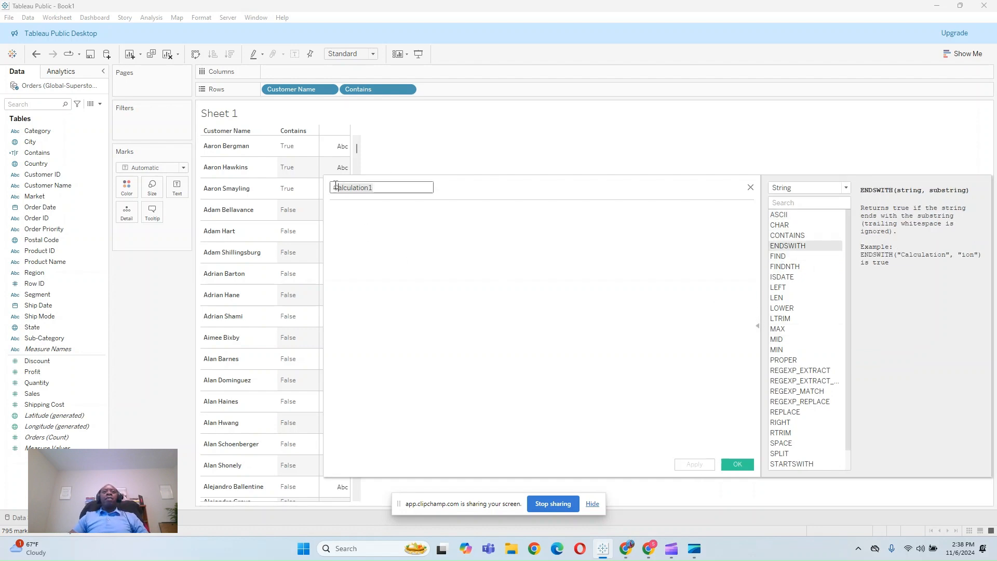
type("Ends")
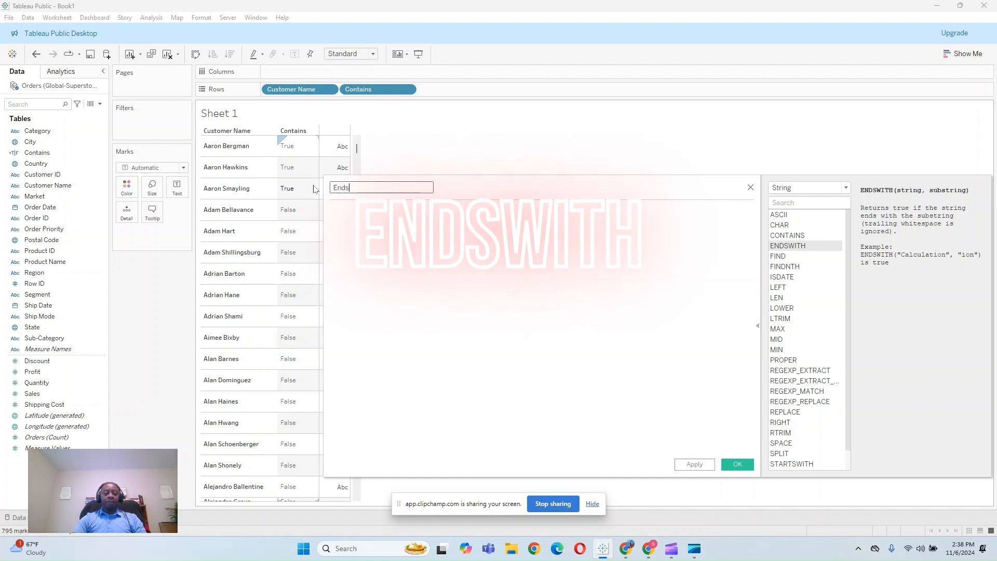
type("with")
key("Tab")
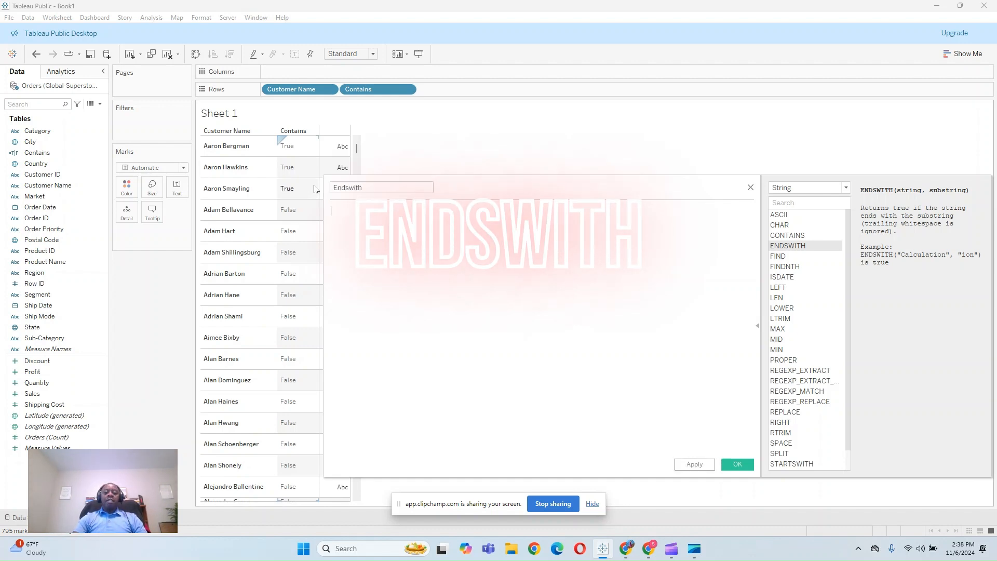
- Enter the formula ENDSWITH([Customer Name], 'nce') for the Endswith field, then apply and save it
type("ends")
key("Return")
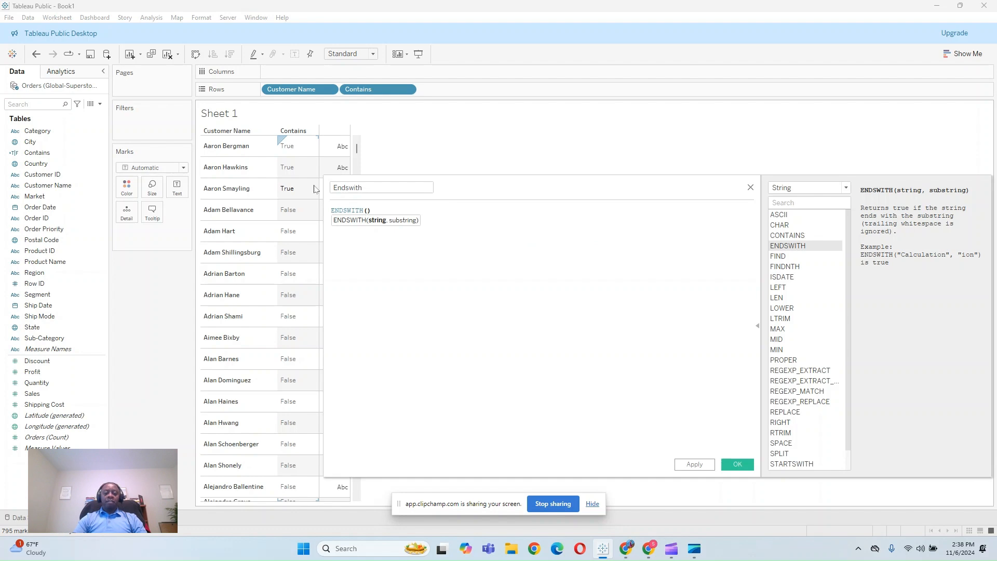
type("C")
key("Down")
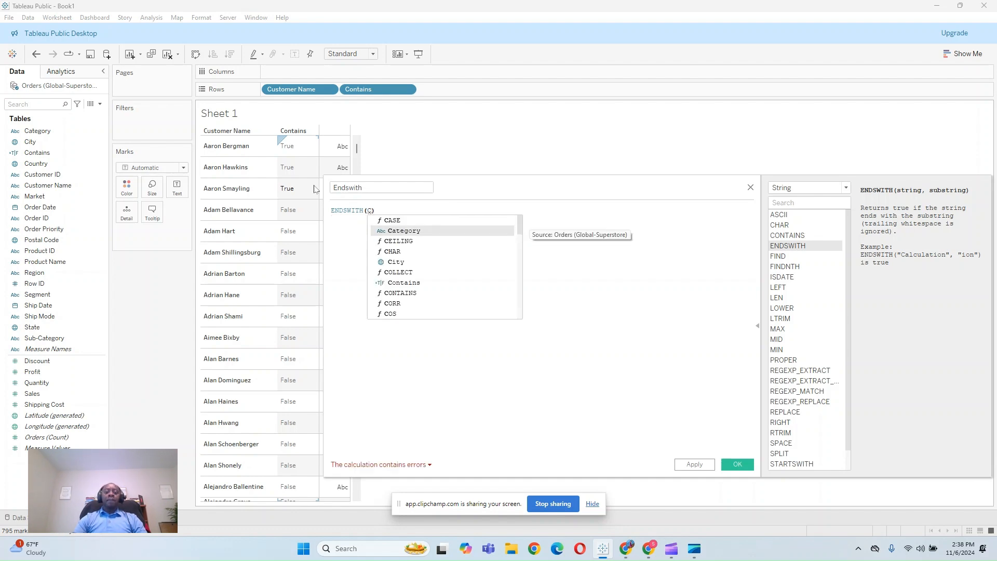
type("usto")
key("Down")
key("Return")
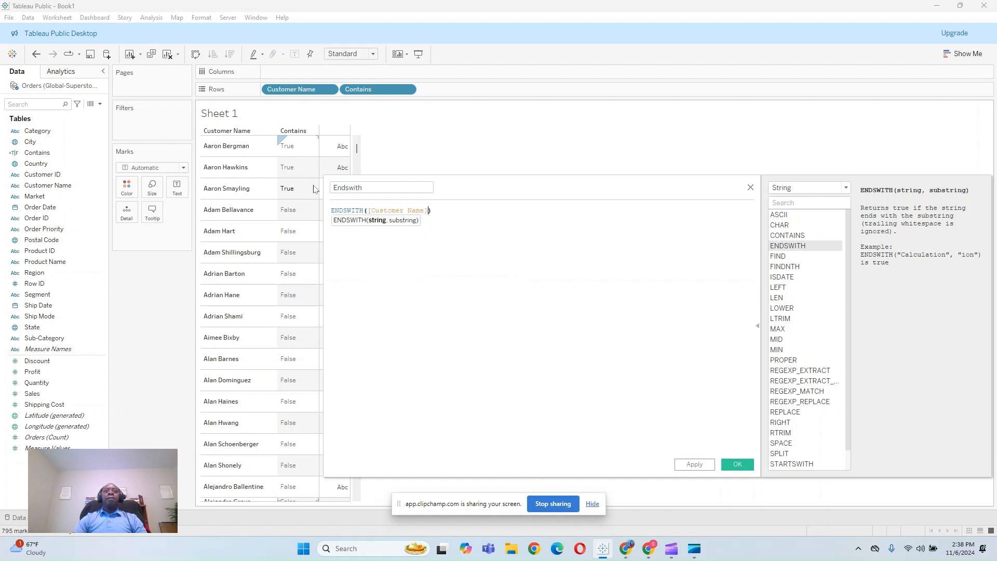
type(",")
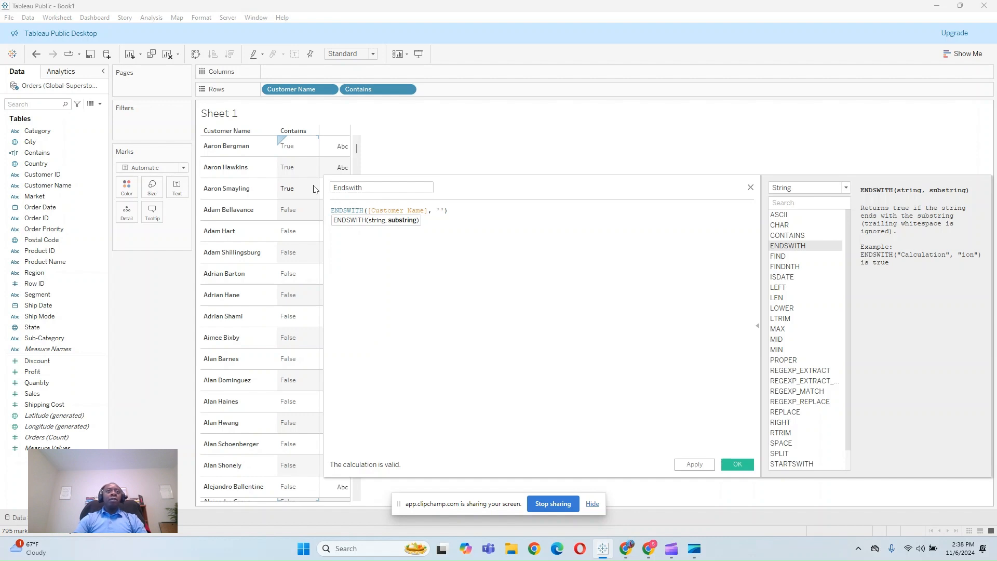
type("nce")
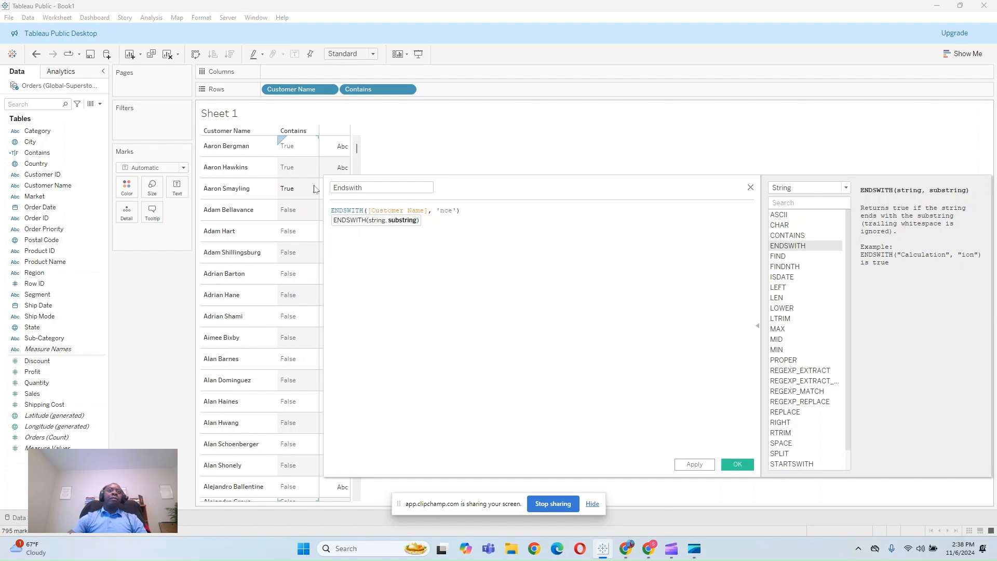
left_click(694, 465)
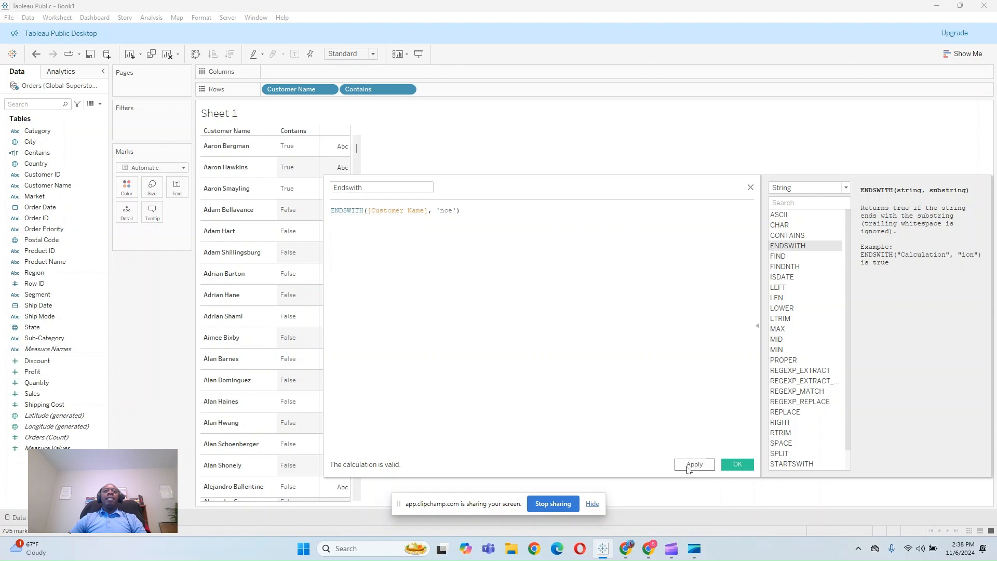
left_click(738, 464)
- Add the Endswith field to Rows after Contains and make the table rows taller
left_click_drag(40, 198, 470, 89)
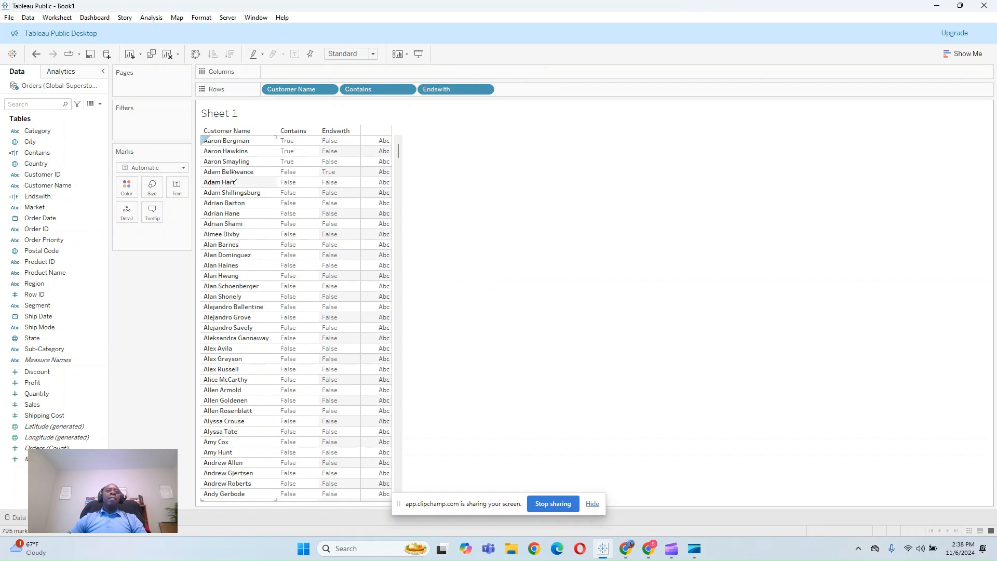
left_click_drag(235, 177, 233, 182)
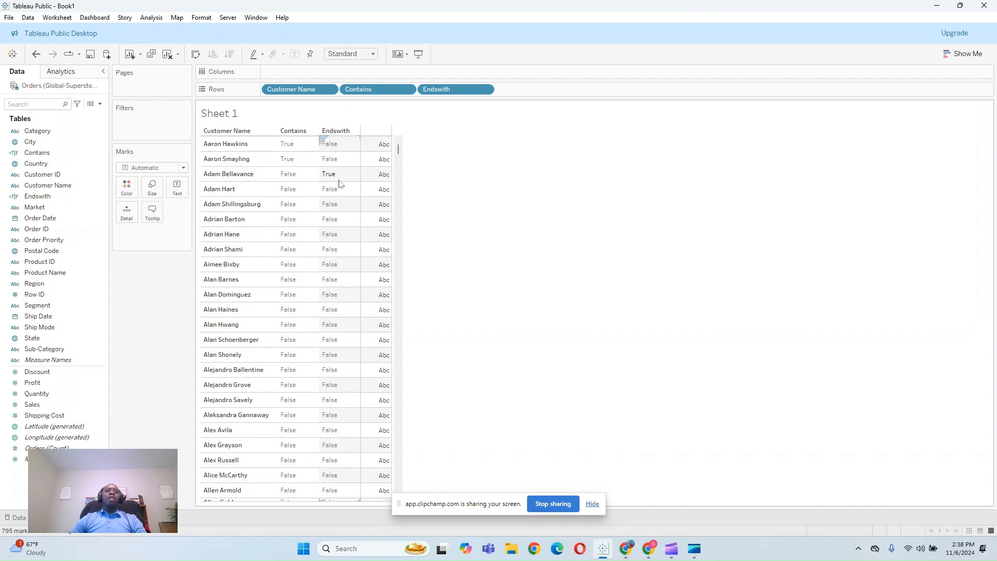
scroll(298, 189, "up", 1)
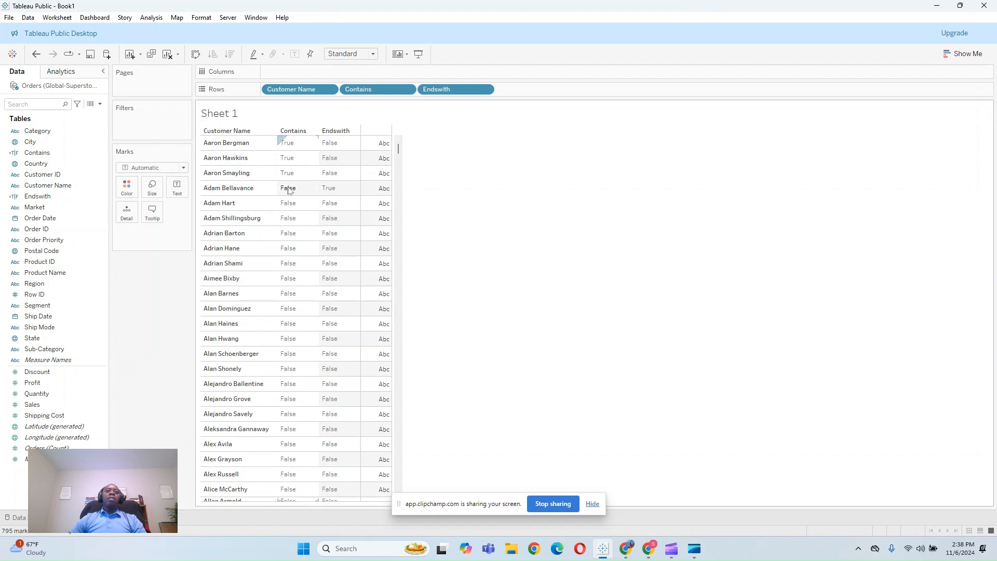
mouse_move(370, 283)
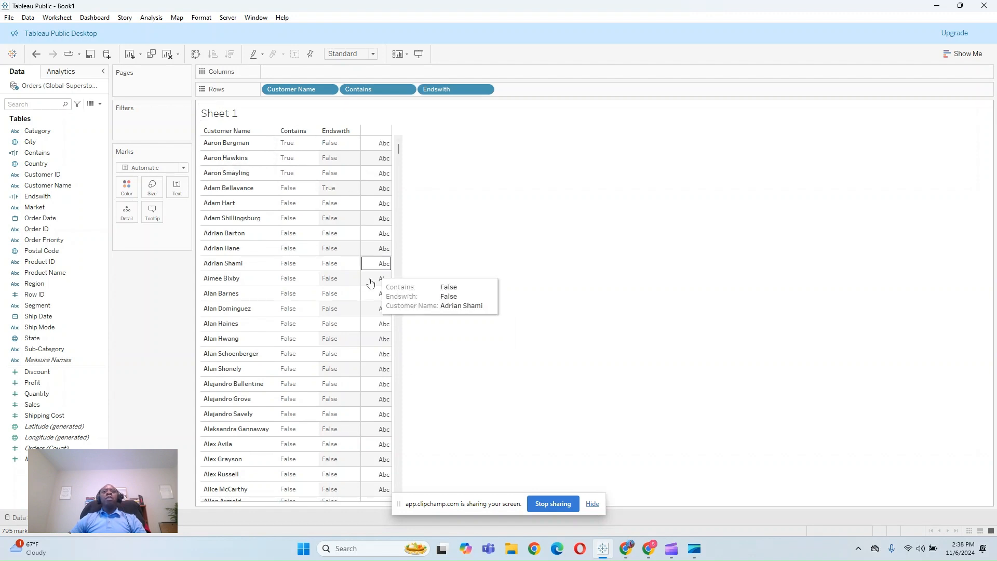
- Create a new calculated field named Find, with the reference for the String function FIND shown
left_click(100, 104)
left_click(75, 115)
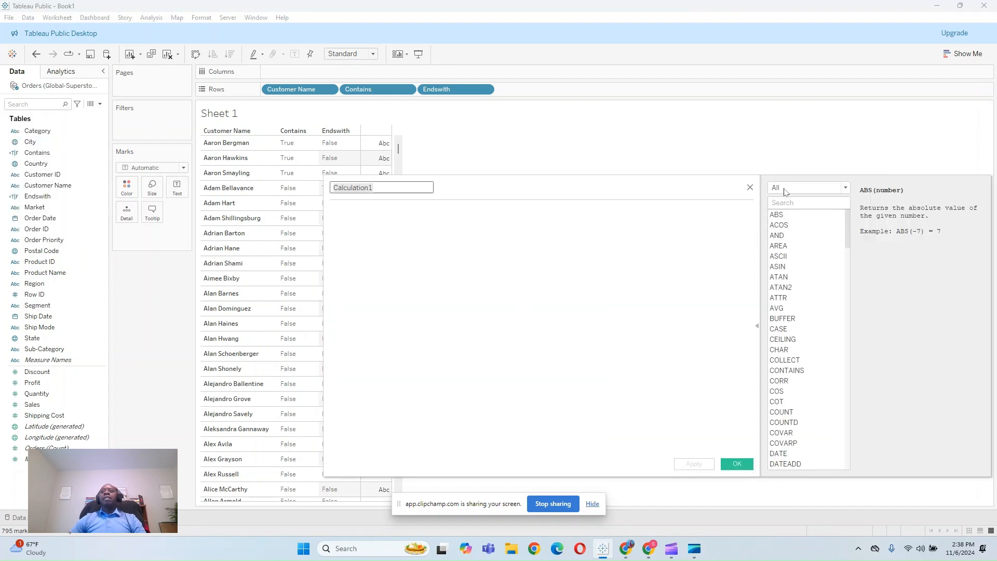
left_click(845, 188)
left_click(787, 216)
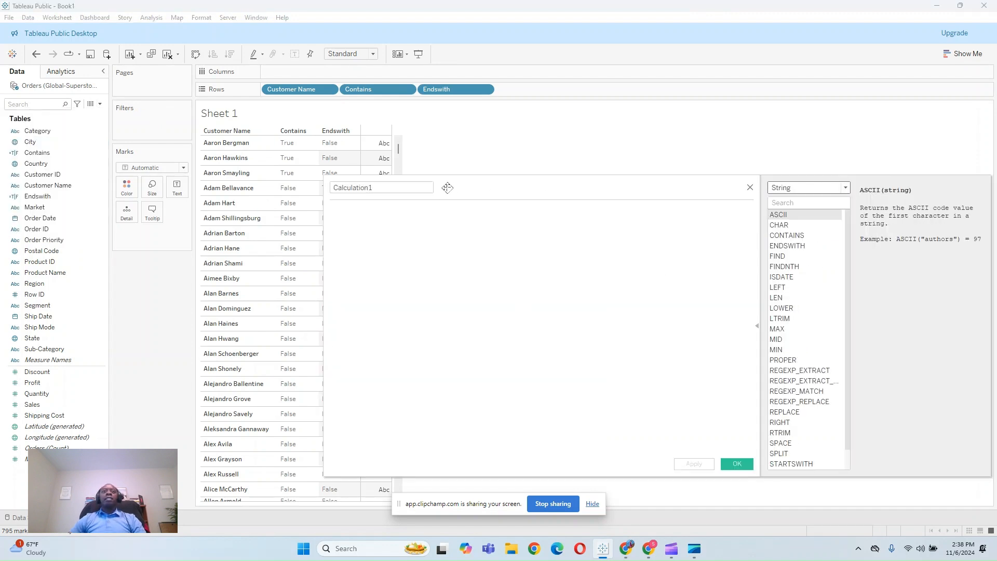
left_click(789, 256)
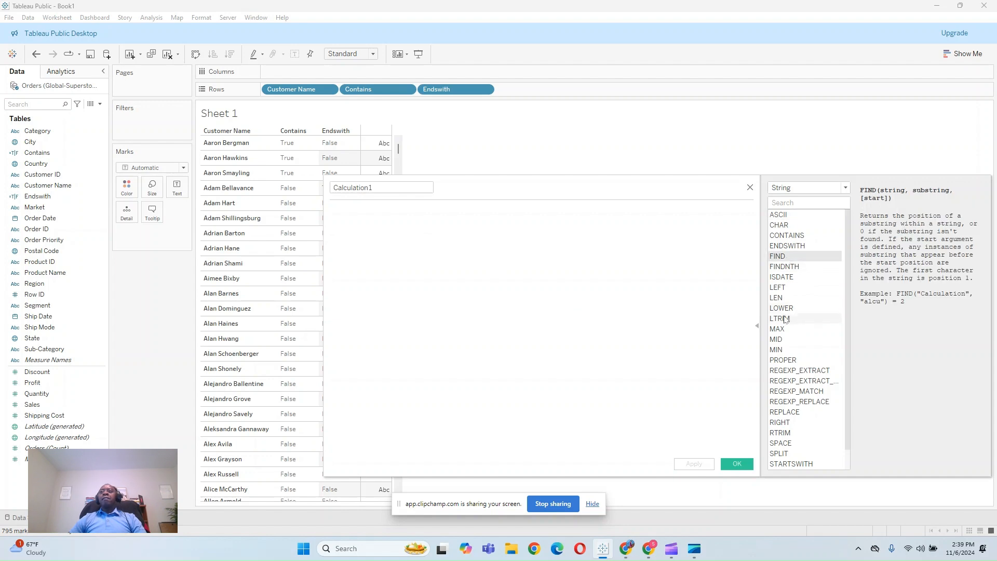
double_click(387, 187)
type("Find")
- Enter the formula FIND([Customer Name], 'art') for the Find field and save it
key("Tab")
type("Find")
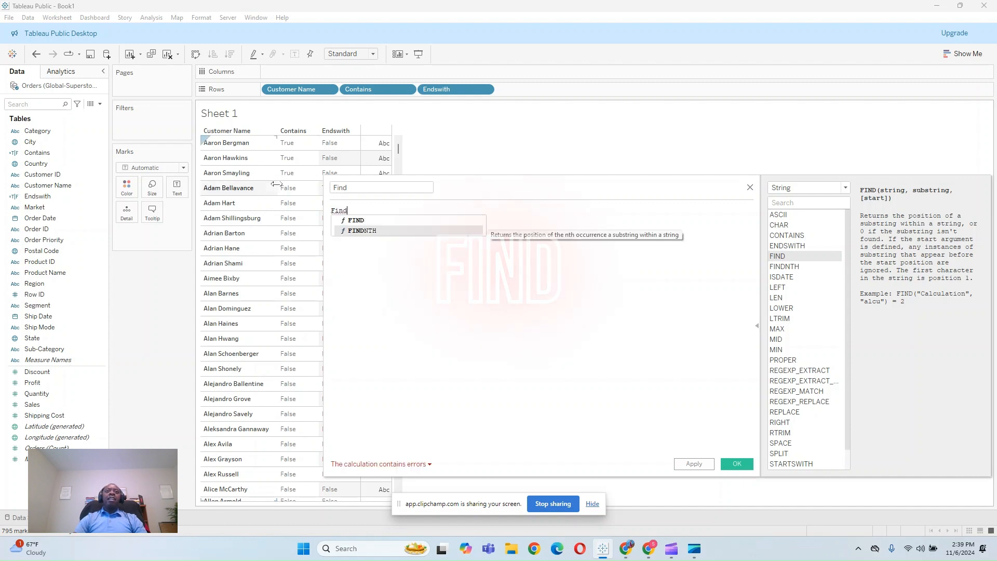
key("Return")
type("Cus")
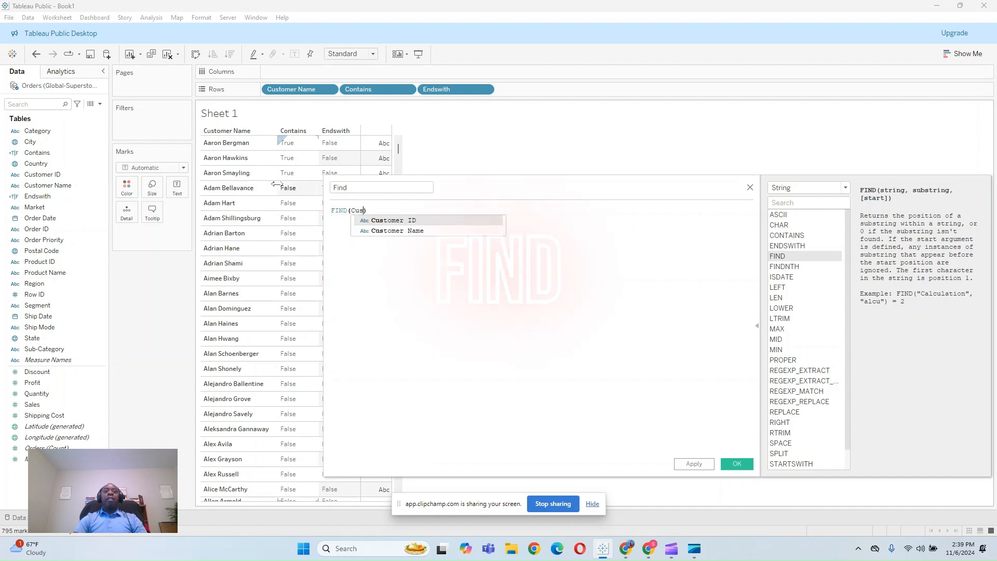
key("Down")
key("Return")
type(", ' ")
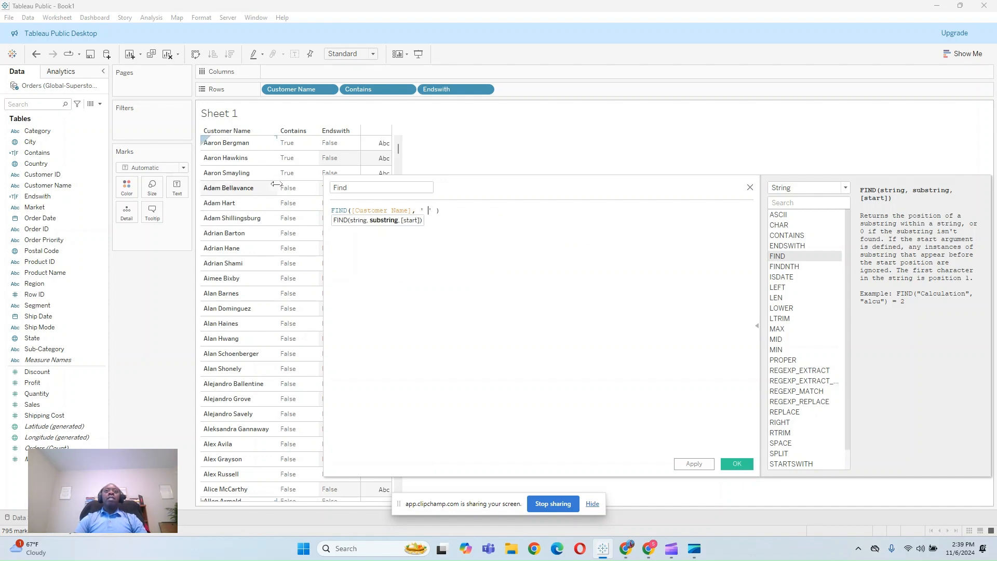
type("a")
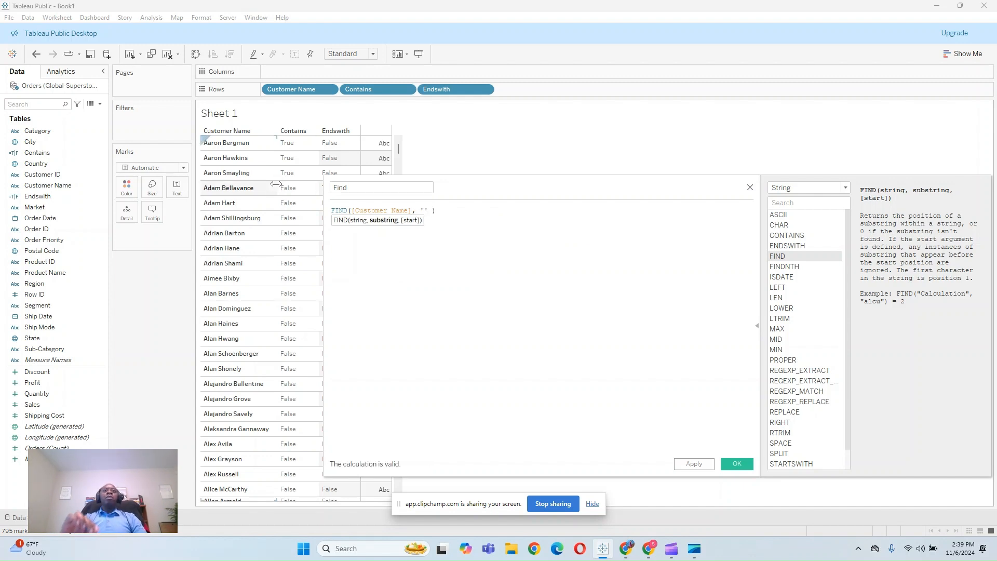
type("rt")
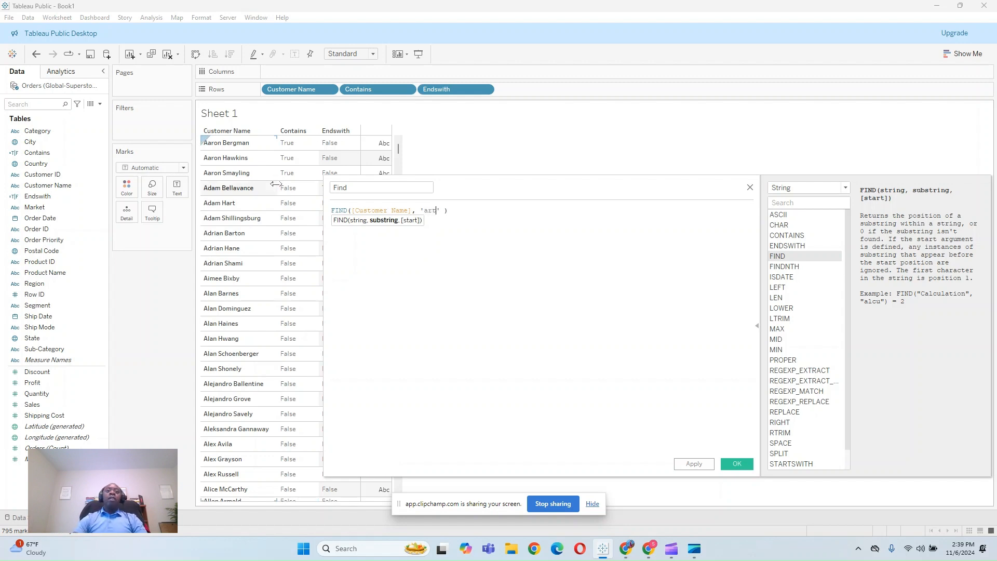
key("End")
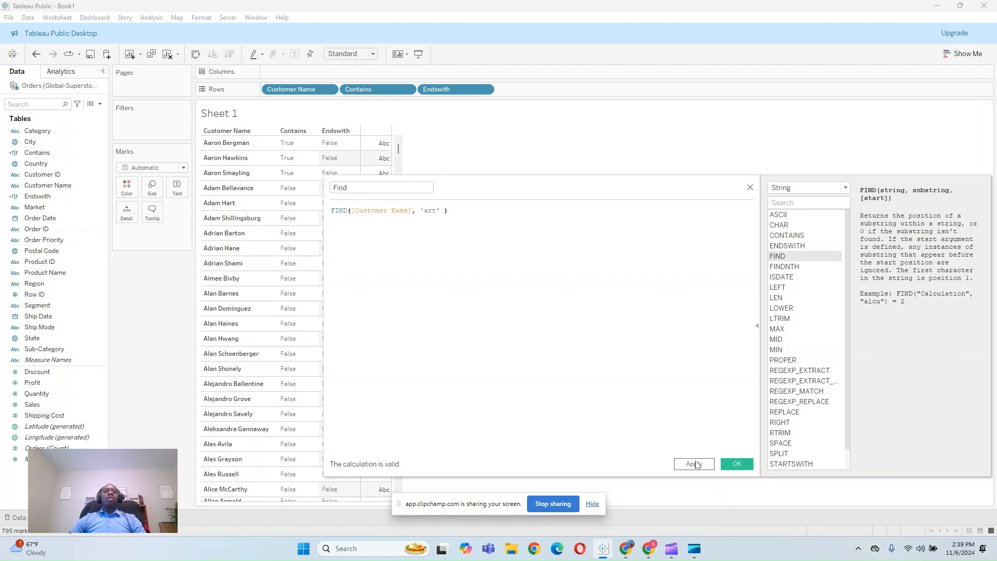
left_click(735, 464)
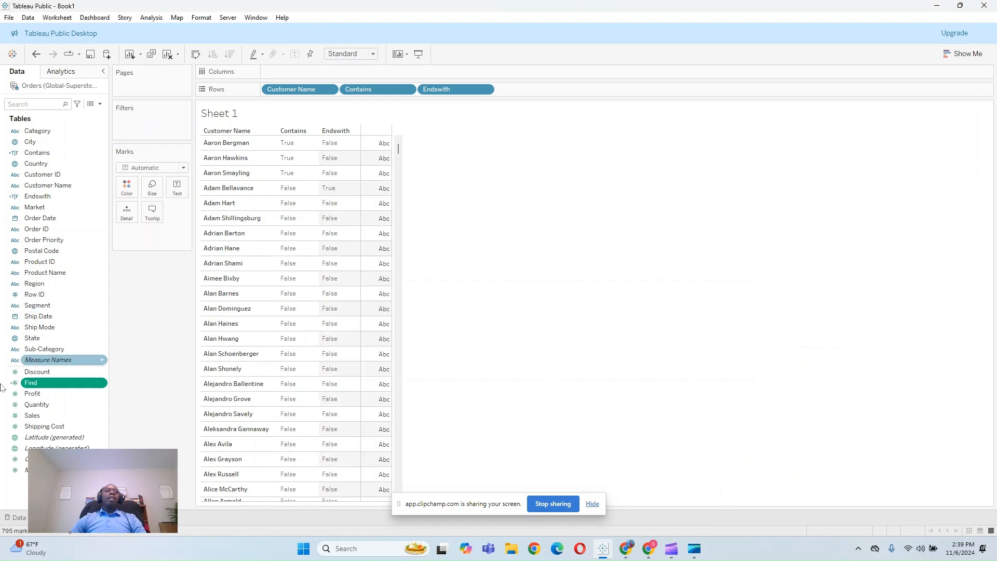
- Move the Find field from the measures to the dimensions and add it to Rows after Endswith
left_click_drag(65, 385, 70, 299)
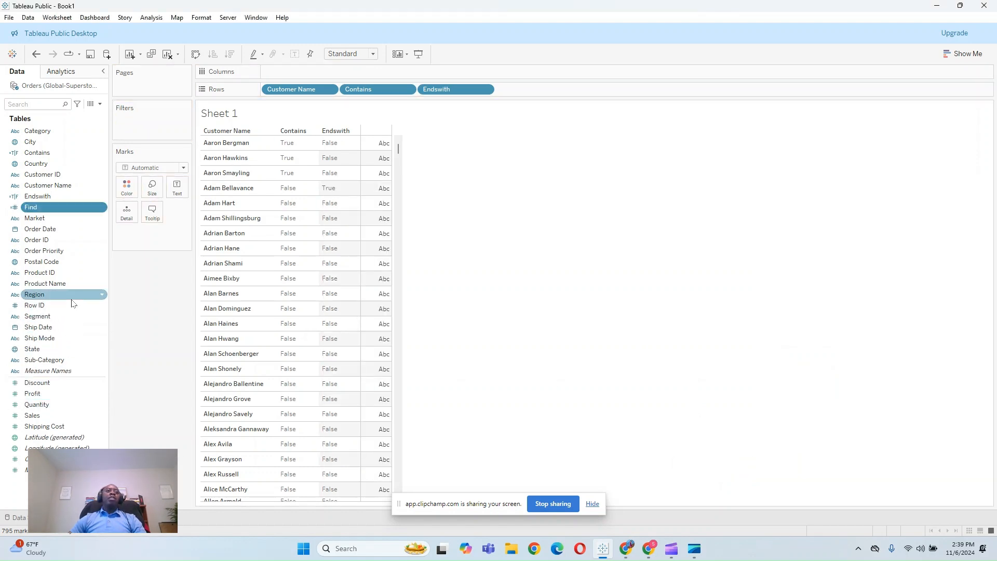
left_click_drag(44, 210, 544, 88)
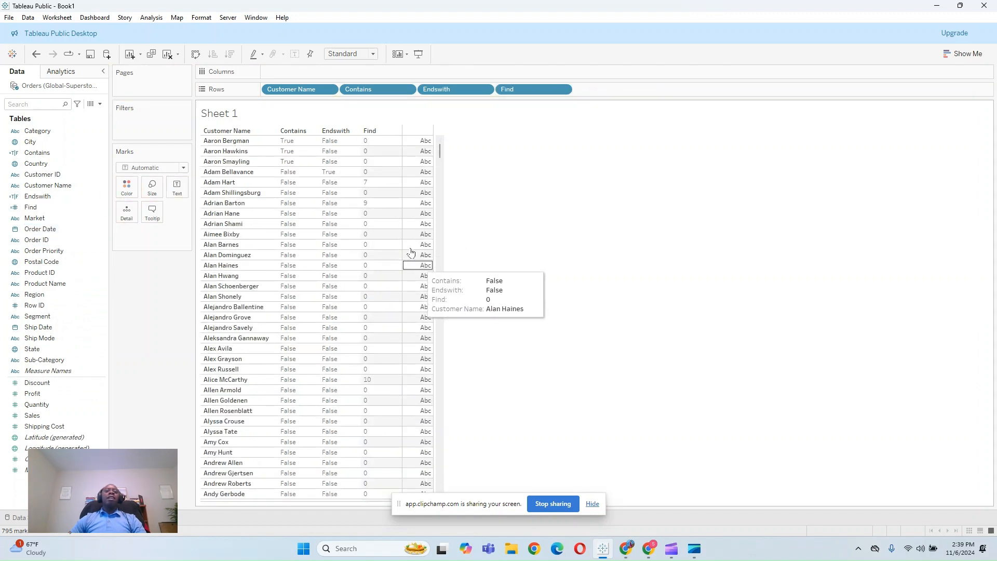
- Review the Find field's formula and the reference for the FIND function without changing the calculation
left_click(49, 208)
right_click(38, 208)
left_click(62, 272)
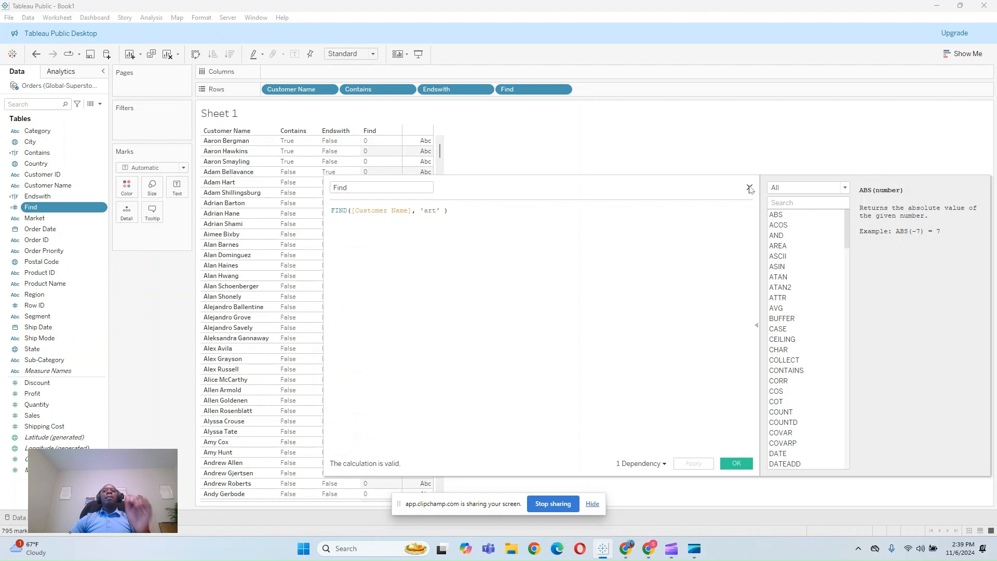
left_click(750, 188)
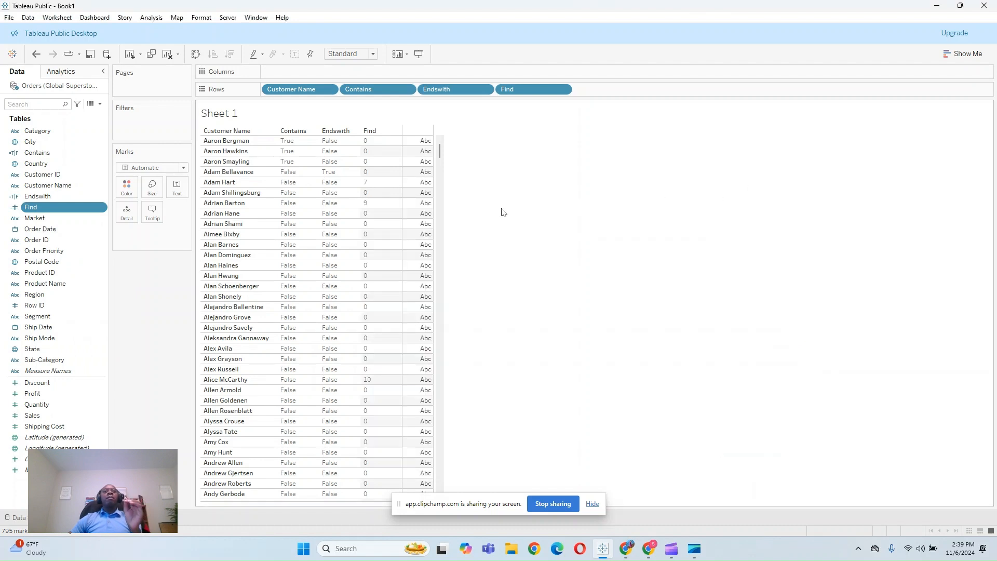
right_click(42, 209)
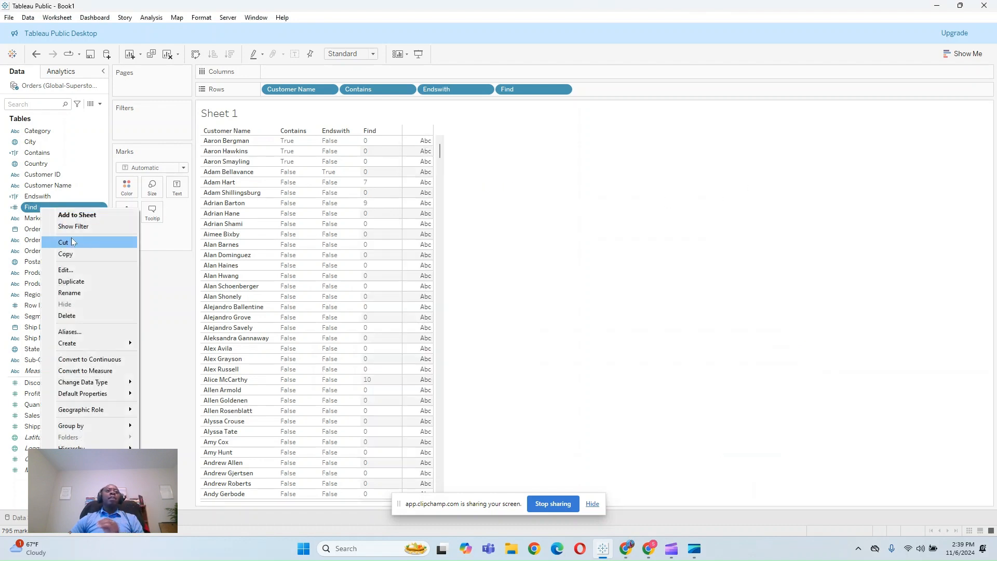
left_click(82, 273)
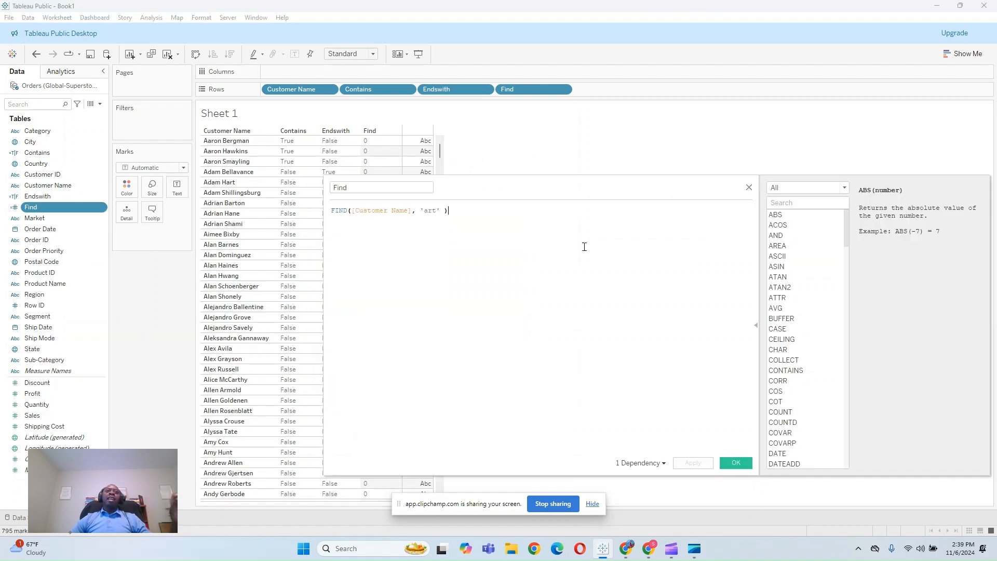
left_click(339, 211)
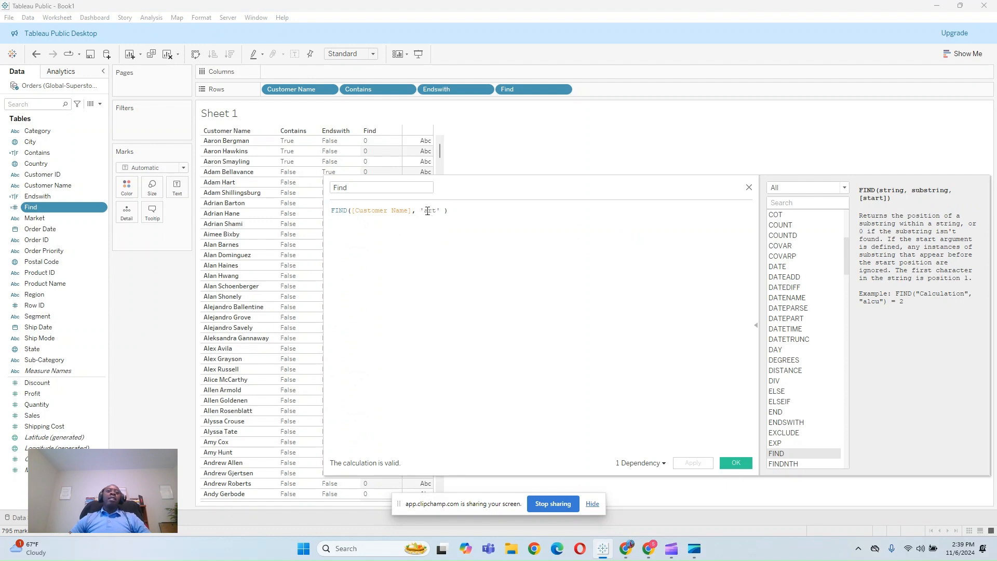
left_click(749, 188)
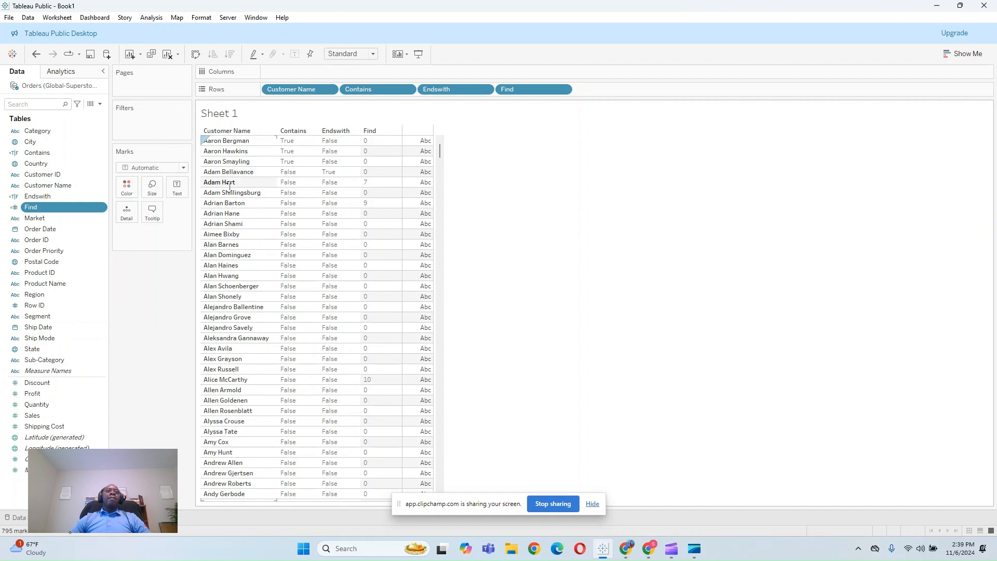
- Make the table rows taller so the Find values are easier to compare with the customer names
left_click_drag(230, 187, 199, 200)
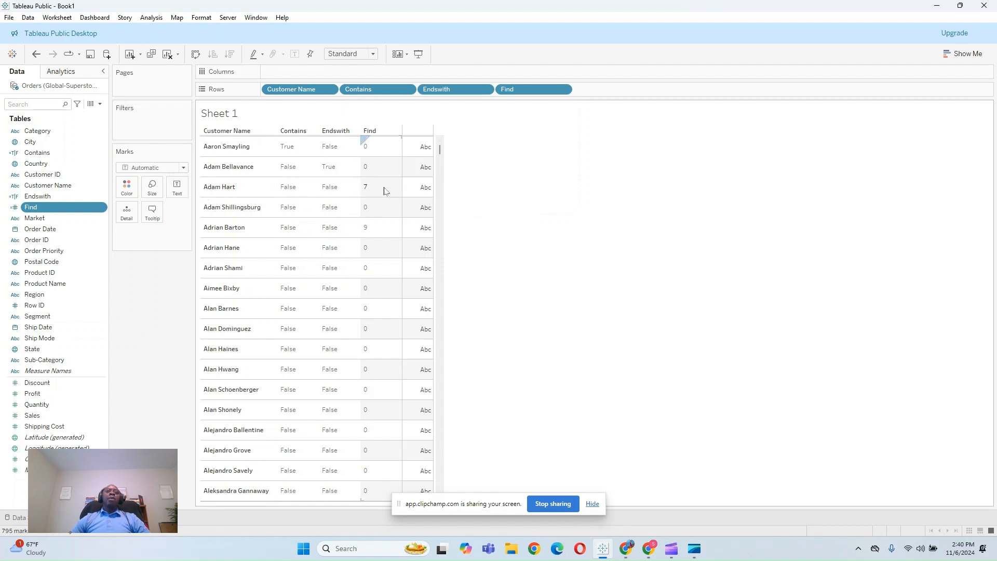
scroll(545, 247, "up", 1)
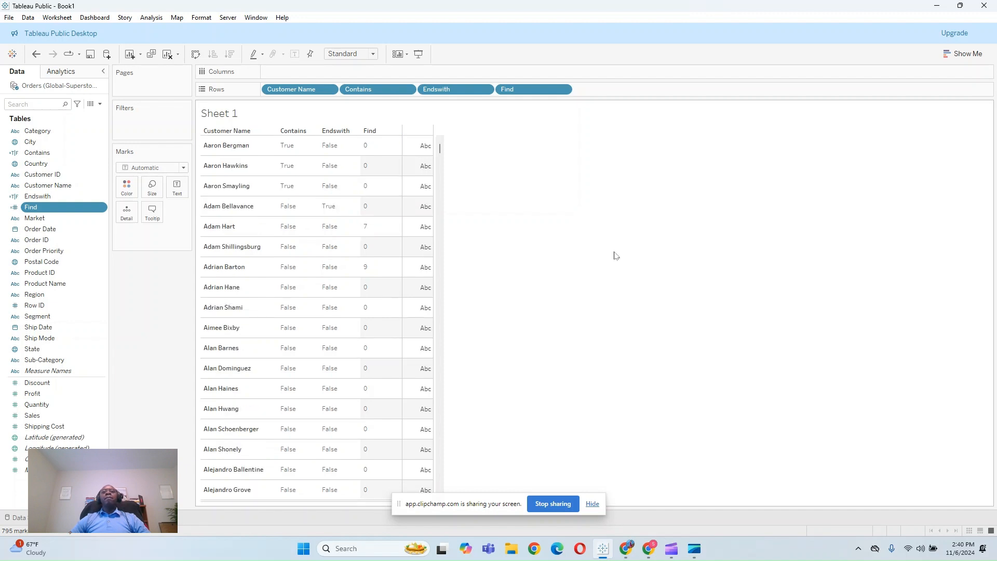
- Create a new calculated field named Left, with the function reference filtered to String functions
left_click(100, 104)
left_click(81, 116)
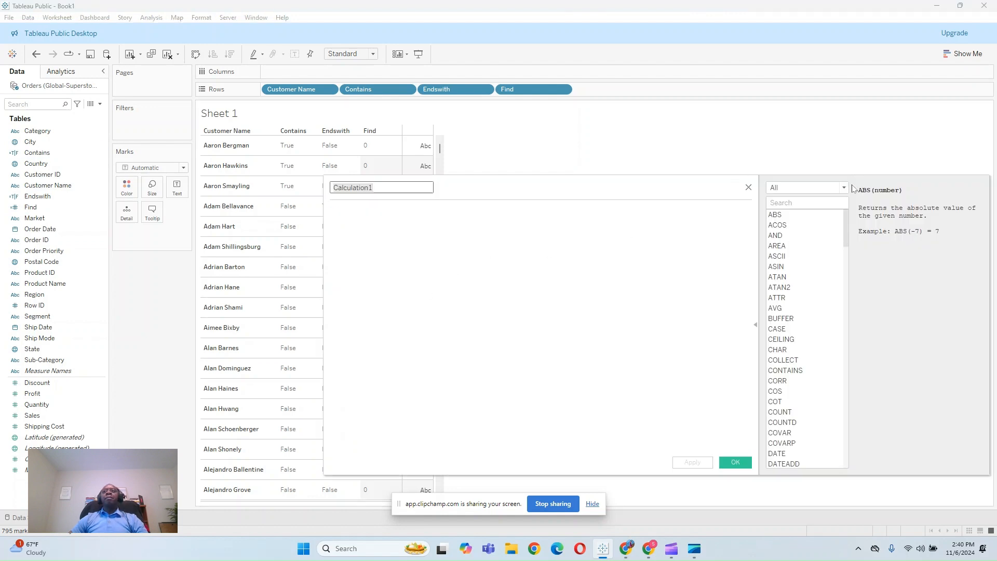
left_click(810, 187)
left_click(831, 215)
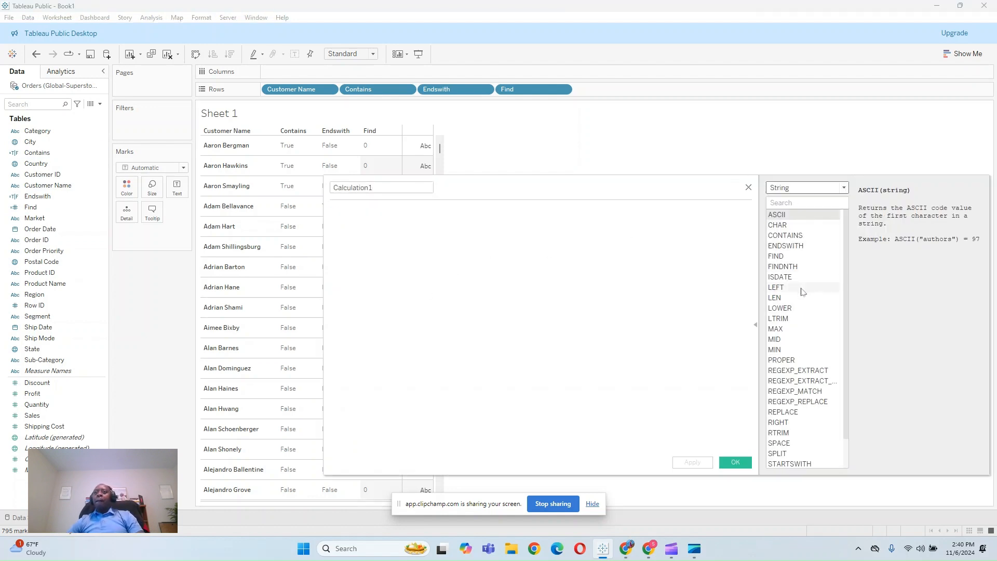
left_click_drag(390, 188, 305, 188)
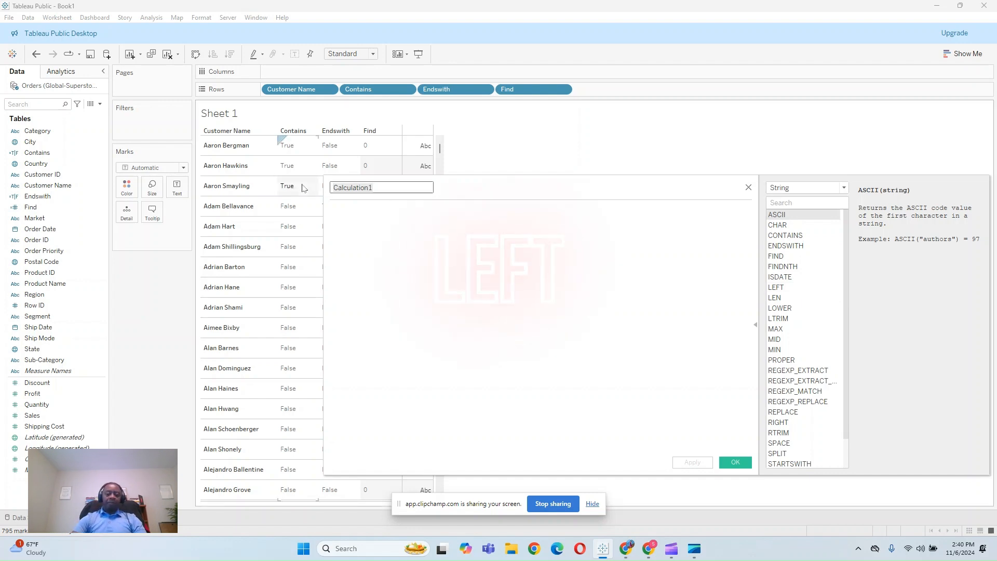
type("Left")
key("Tab")
- Start the Left field's formula with the LEFT function and Customer Name as its string argument
type("L")
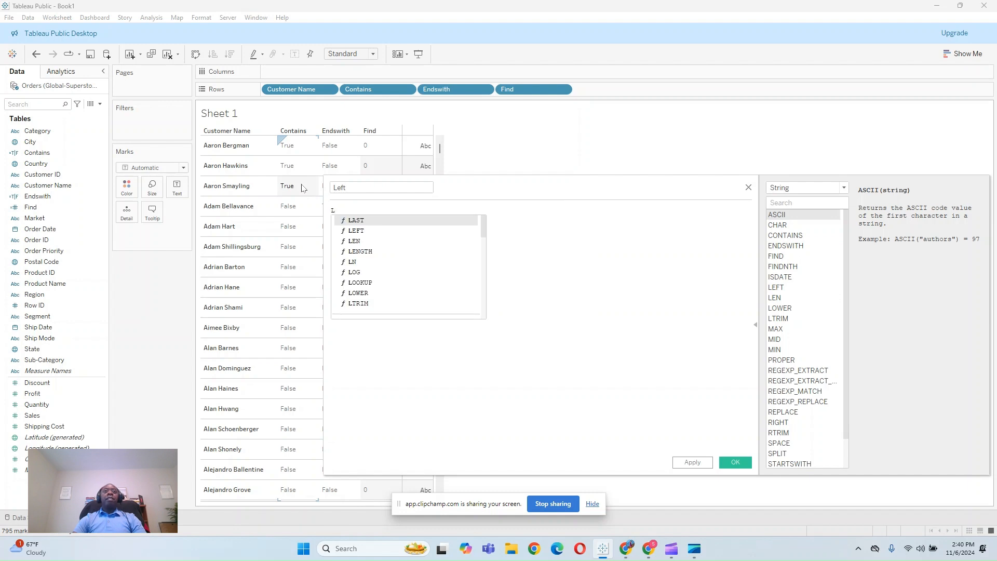
key("Down")
key("Return")
type("Co")
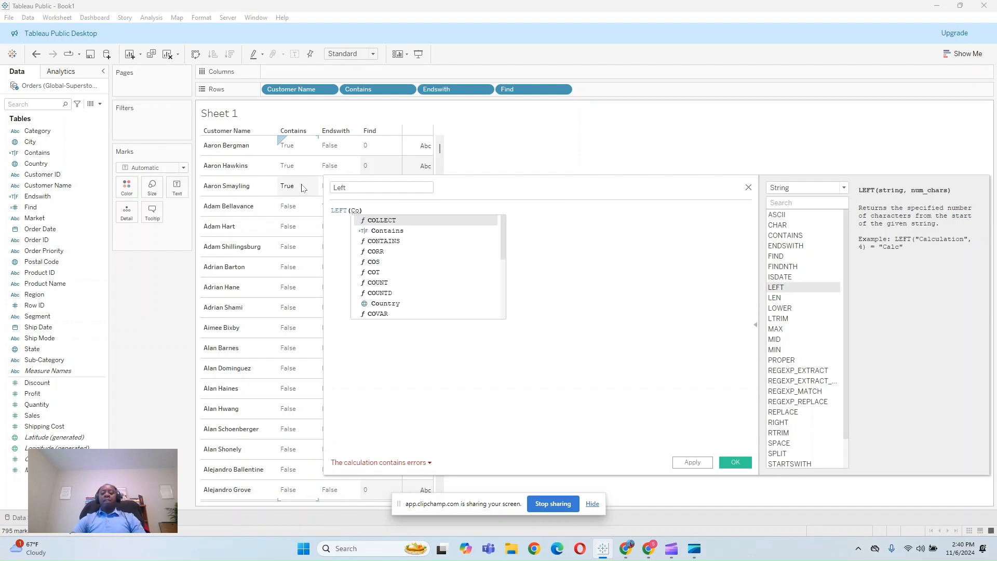
key("Down")
key("Down")
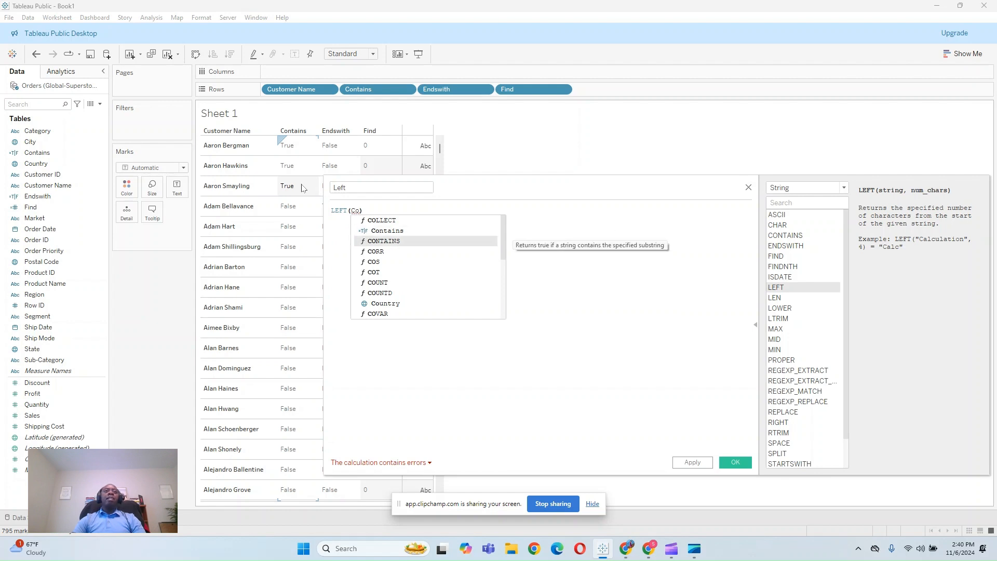
key("BackSpace")
type("usto")
key("Down")
key("Return")
type(",")
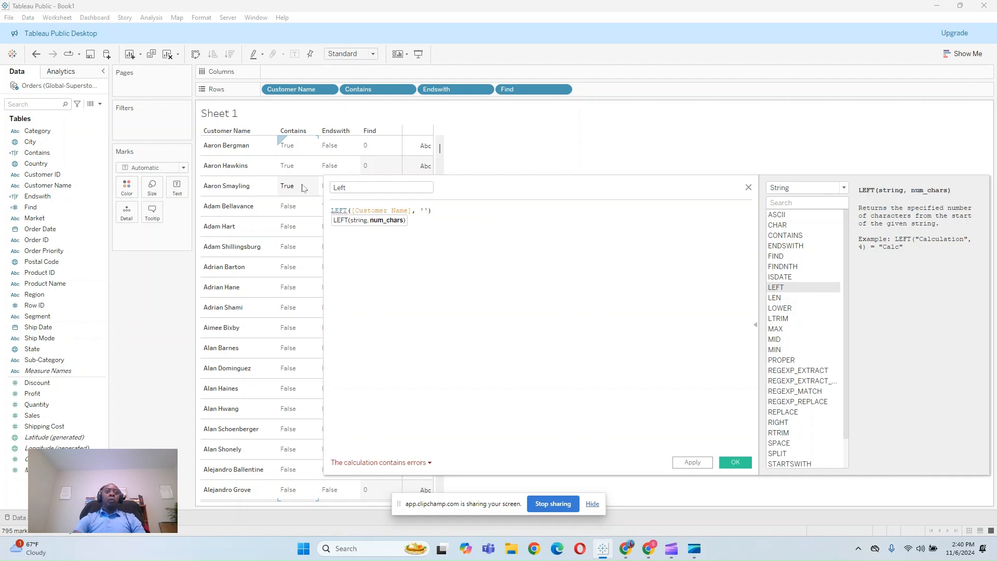
type("'adam")
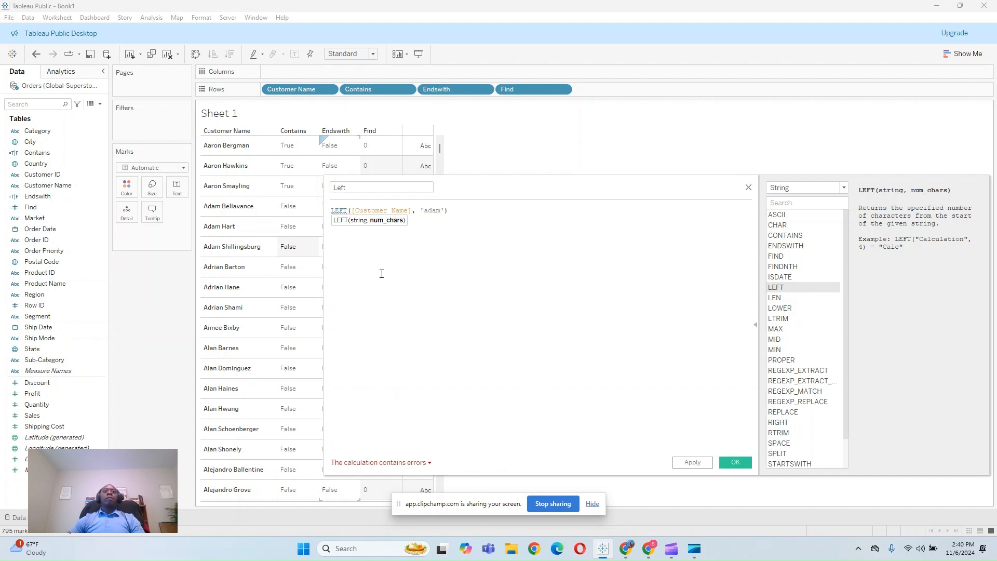
left_click(444, 210)
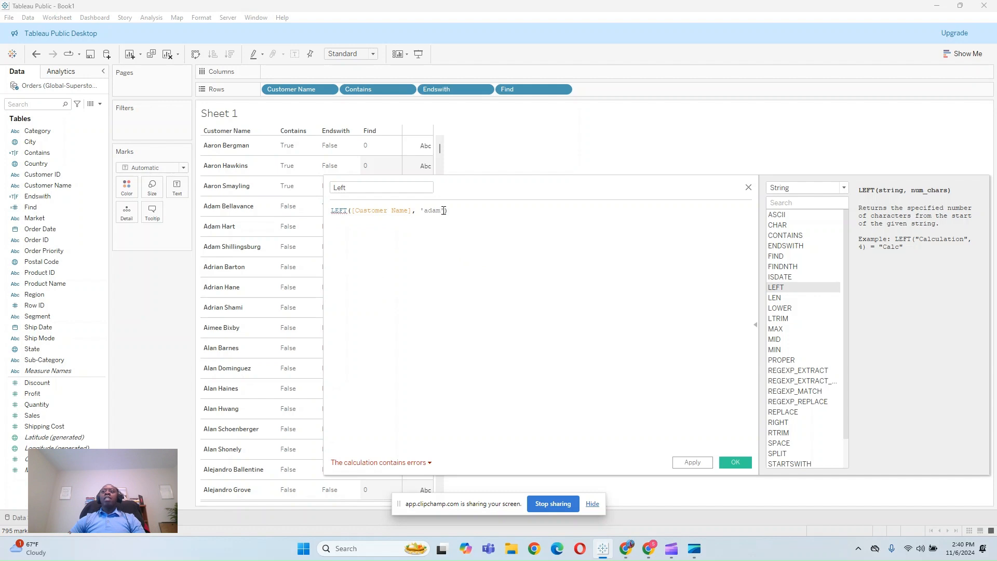
key("BackSpace")
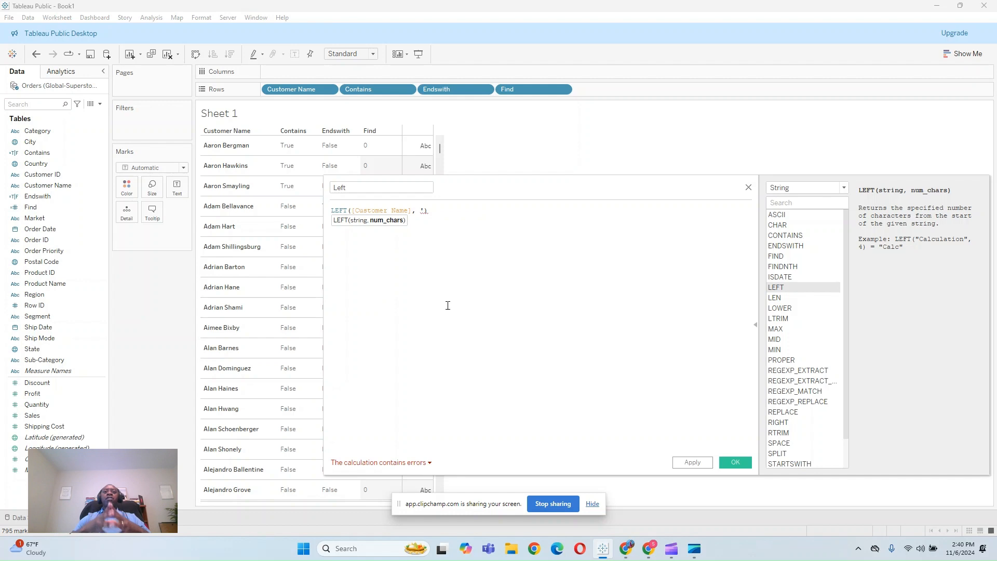
- Set the number of characters to 3 in LEFT([Customer Name], 3), then apply and save the Left field
key("BackSpace")
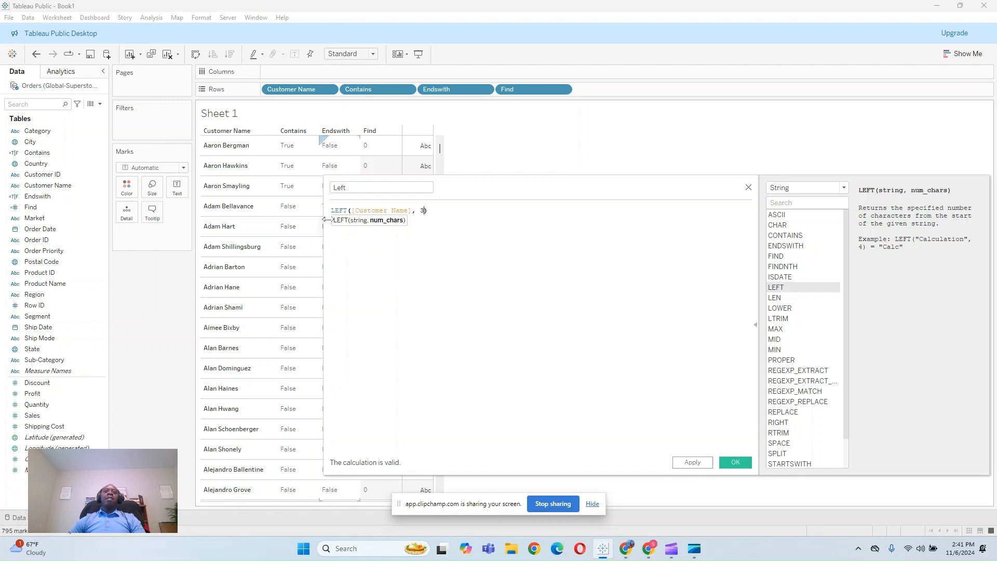
left_click(695, 462)
left_click(722, 463)
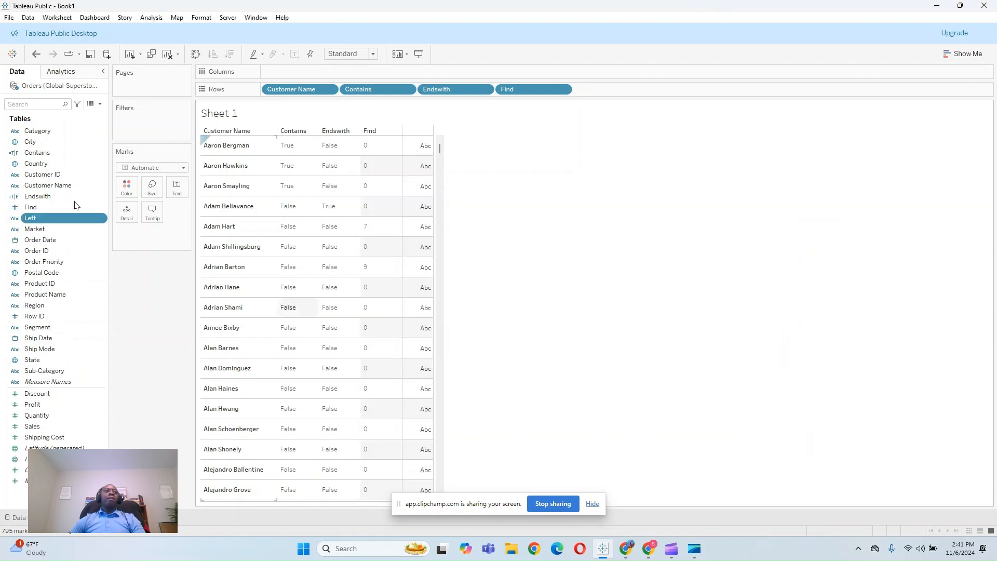
- Add the Left field to Rows after Find and make the table rows taller
left_click_drag(68, 218, 663, 92)
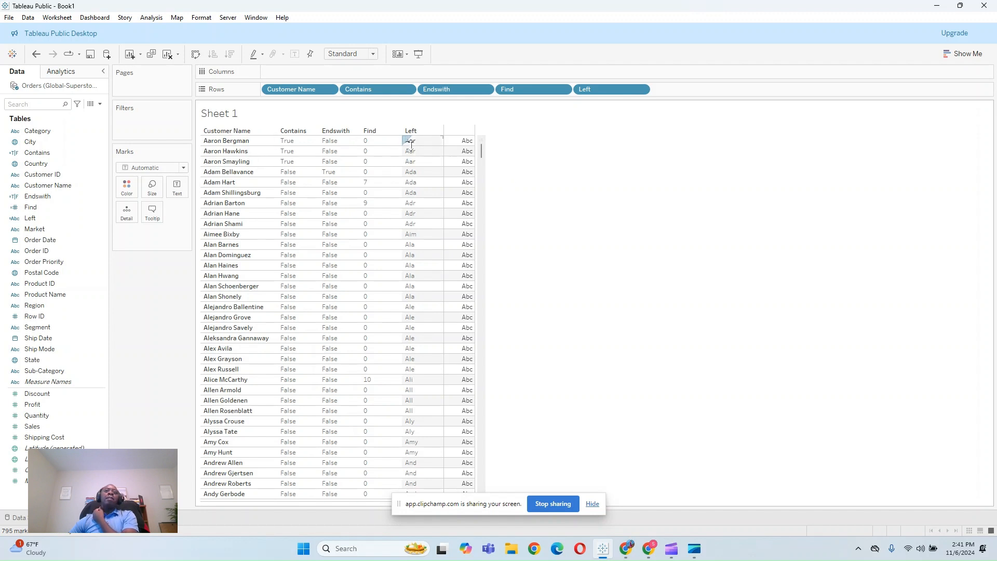
left_click_drag(298, 156, 298, 176)
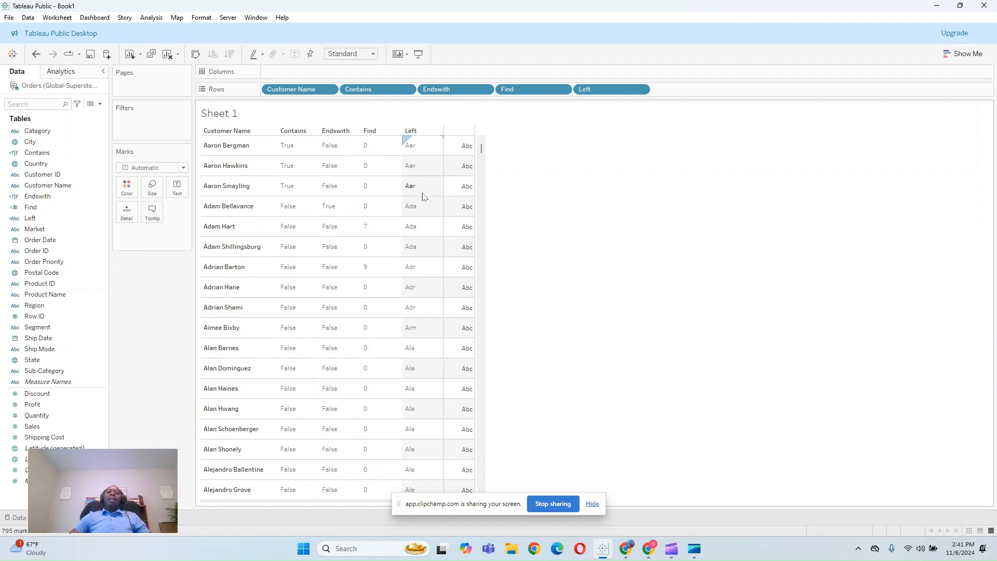
- Create a new calculated field named Lower, with the function reference filtered to String functions and showing LOWER
left_click(99, 104)
left_click(50, 183)
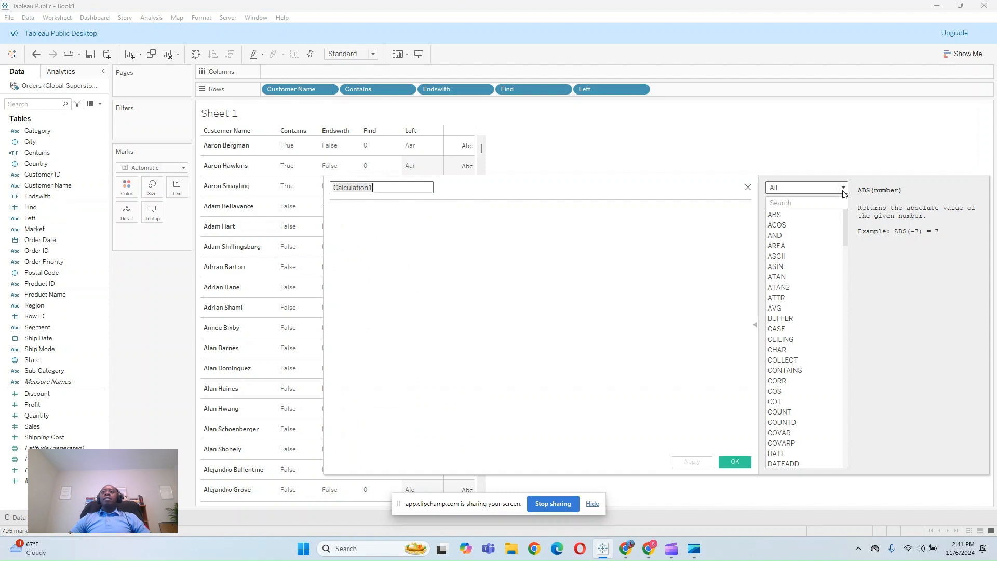
left_click(811, 187)
left_click(811, 218)
double_click(406, 187)
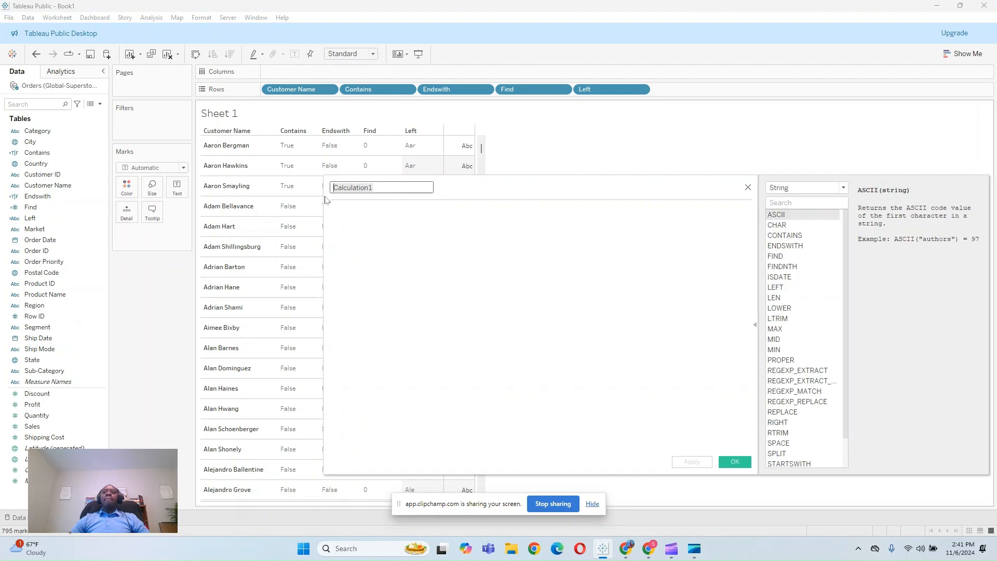
left_click(772, 309)
left_click(389, 187)
double_click(379, 187)
type("Lower")
- Enter the Lower field's formula as LOWER([Customer Name])
left_click(523, 381)
type("Low")
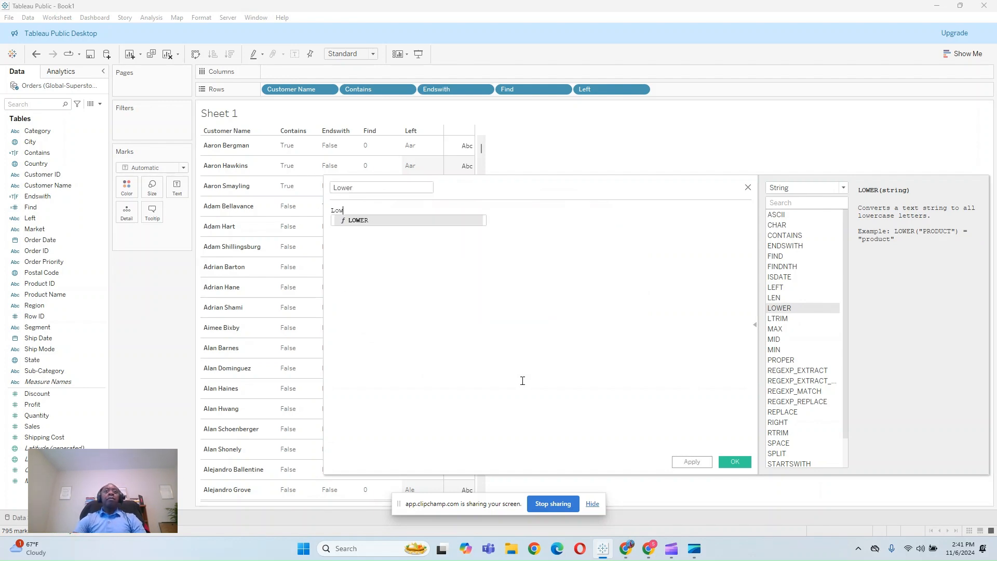
key("Return")
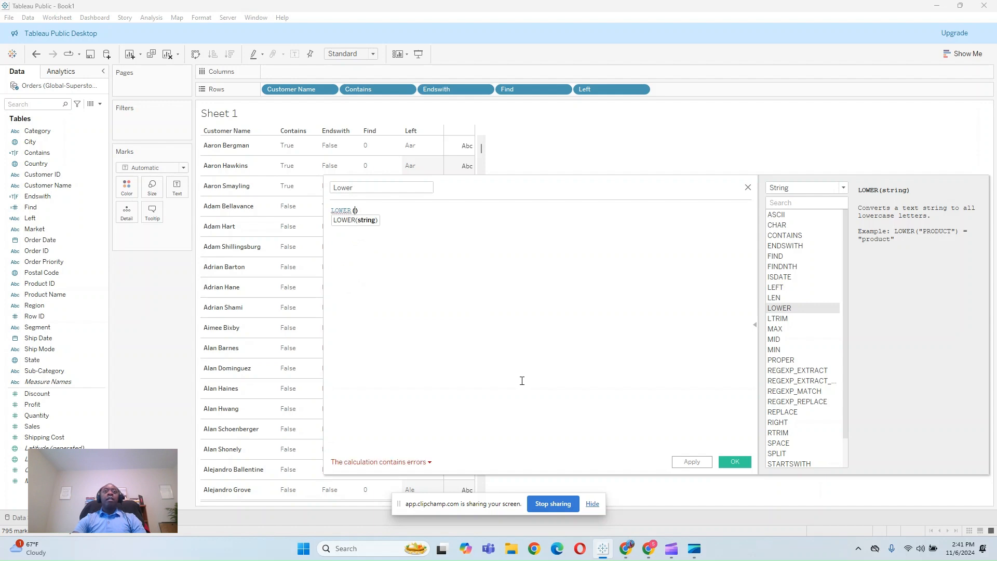
type("cus")
key("Down")
key("Return")
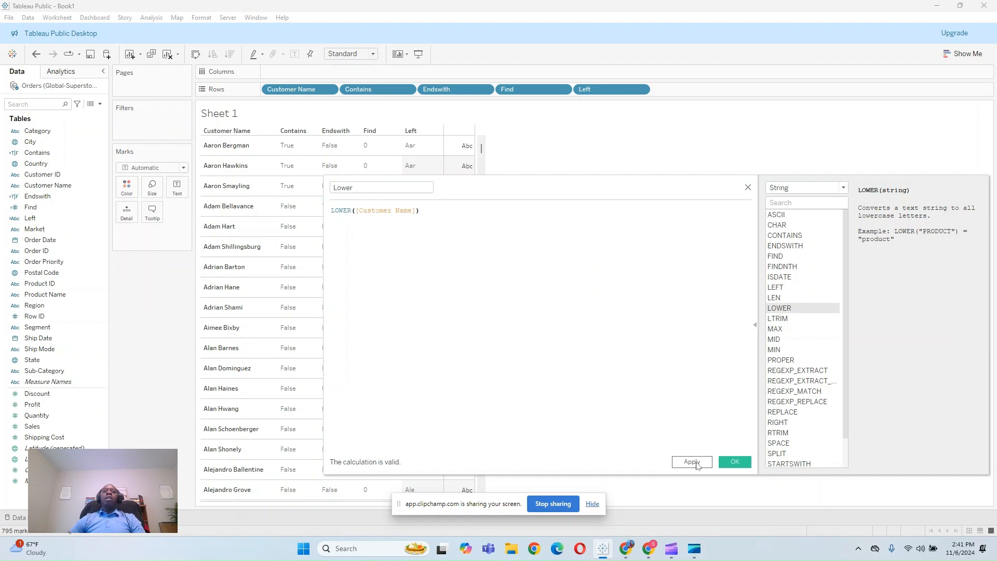
- Apply and save the Lower field, and add it to Rows after Left
left_click(696, 464)
left_click(736, 462)
left_click_drag(48, 234, 687, 91)
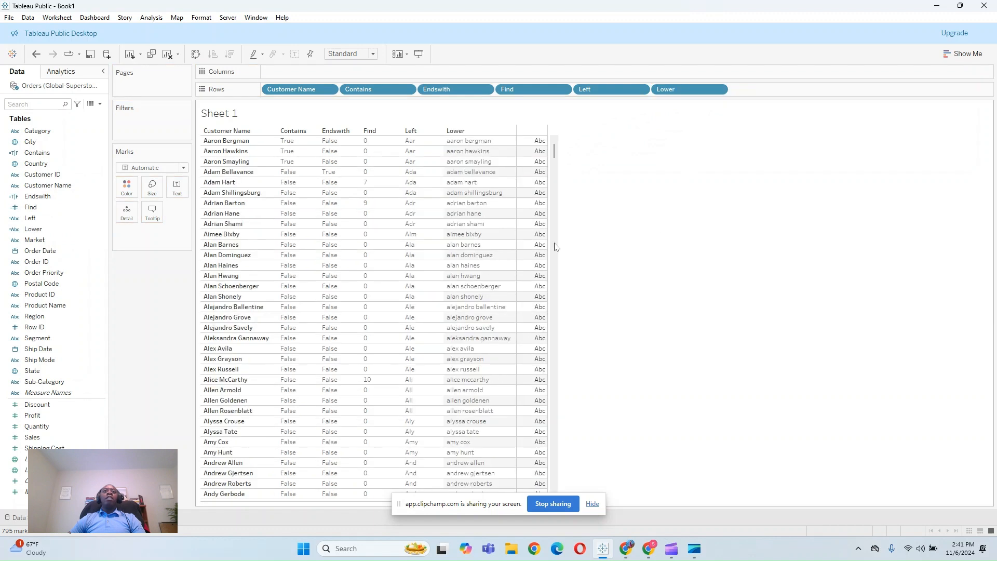
- Create a new calculated field named Upper
left_click(100, 104)
left_click(31, 112)
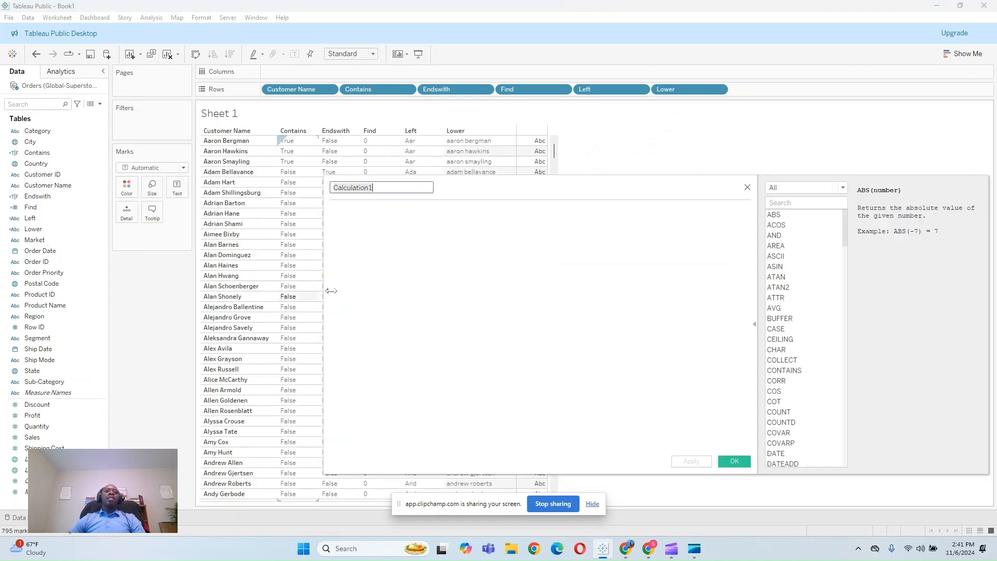
type("Upper")
- Enter the Upper field's formula as UPPER([Customer Name])
left_click(378, 209)
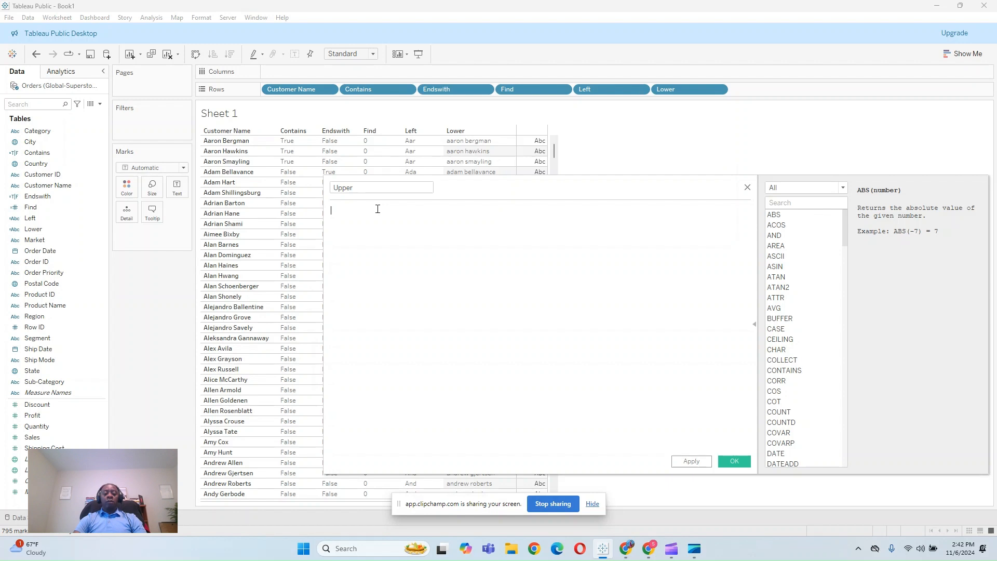
type("upp")
key("Return")
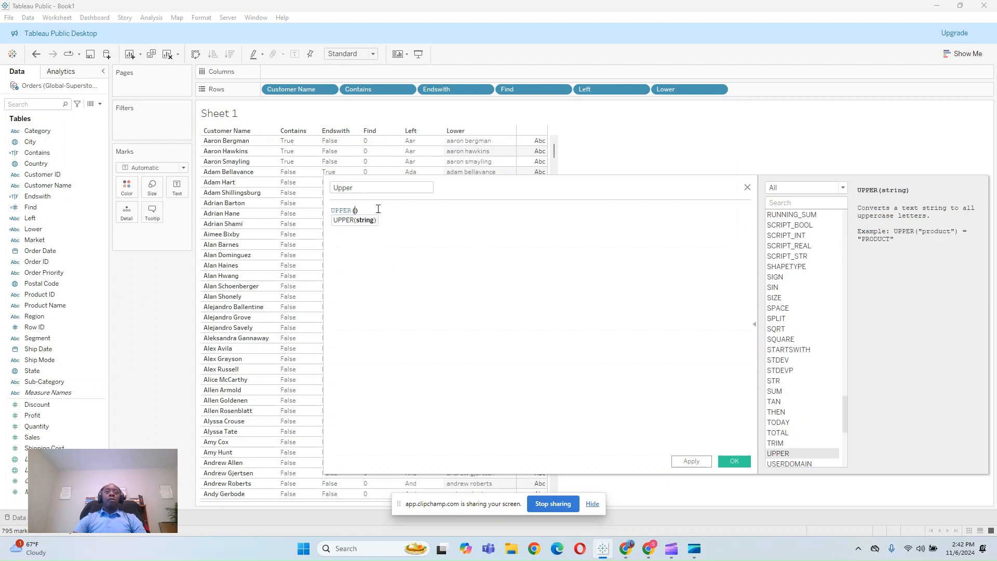
type("cus")
key("Down")
key("Return")
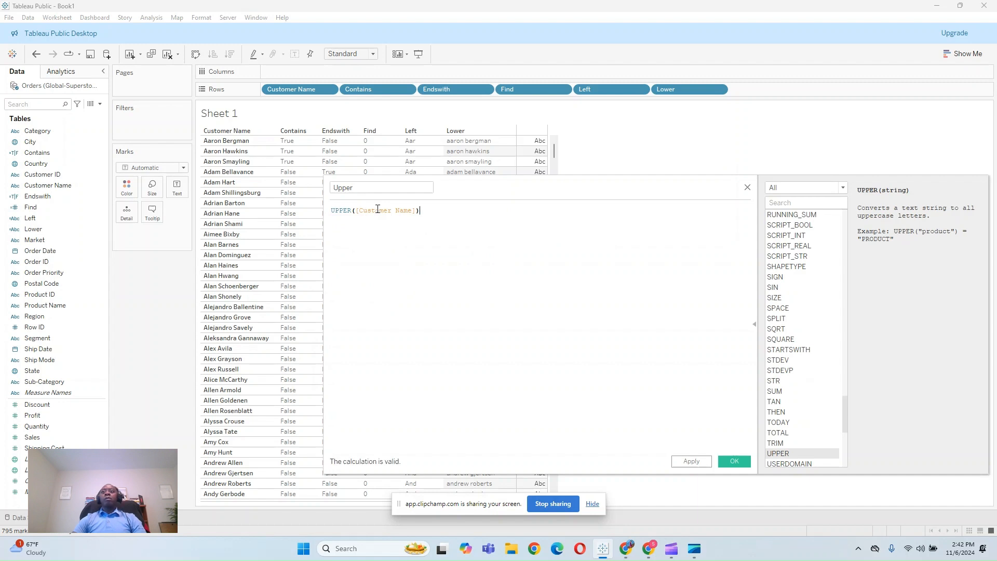
- Apply and save the Upper field, and add it to Rows after Lower
left_click(691, 462)
left_click(734, 461)
left_click_drag(32, 393, 753, 90)
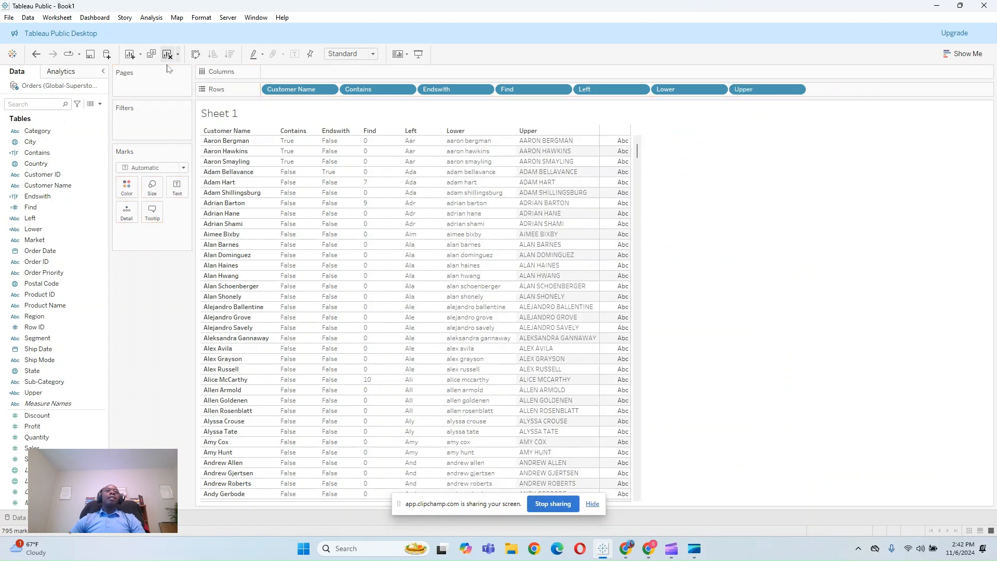
- Start another calculated field and filter its function reference to String functions
left_click(100, 104)
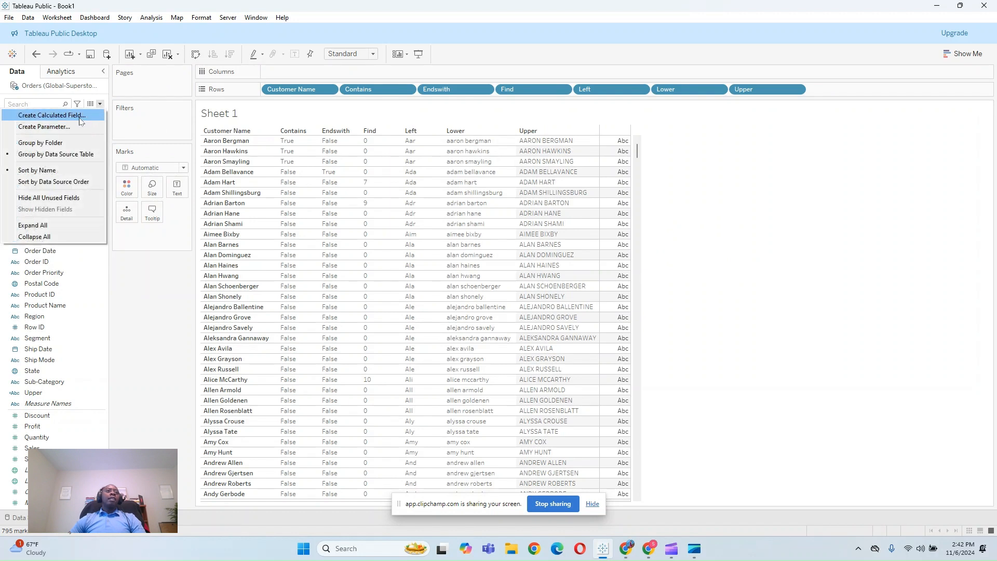
left_click(80, 120)
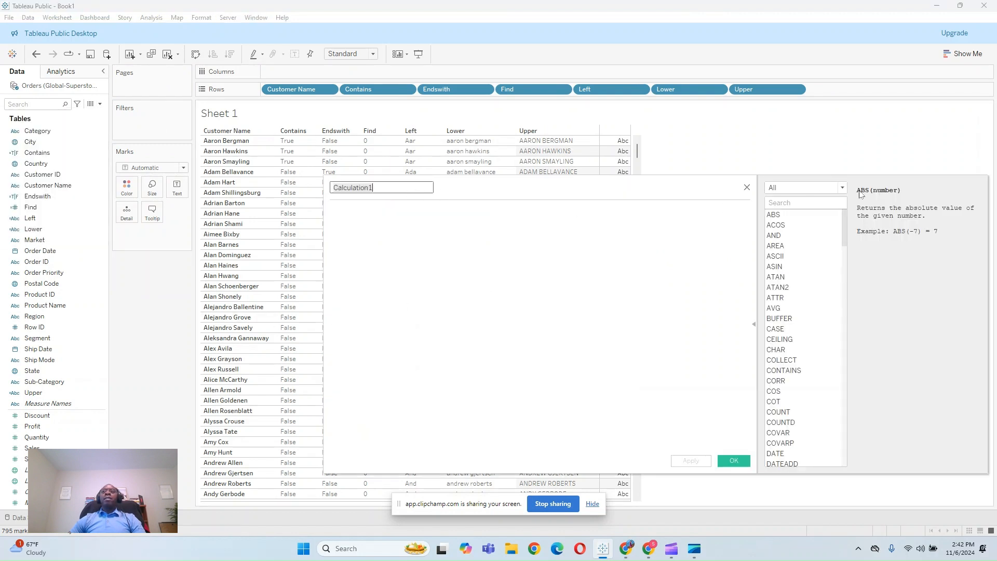
left_click(842, 188)
left_click(833, 210)
left_click(842, 187)
left_click(824, 220)
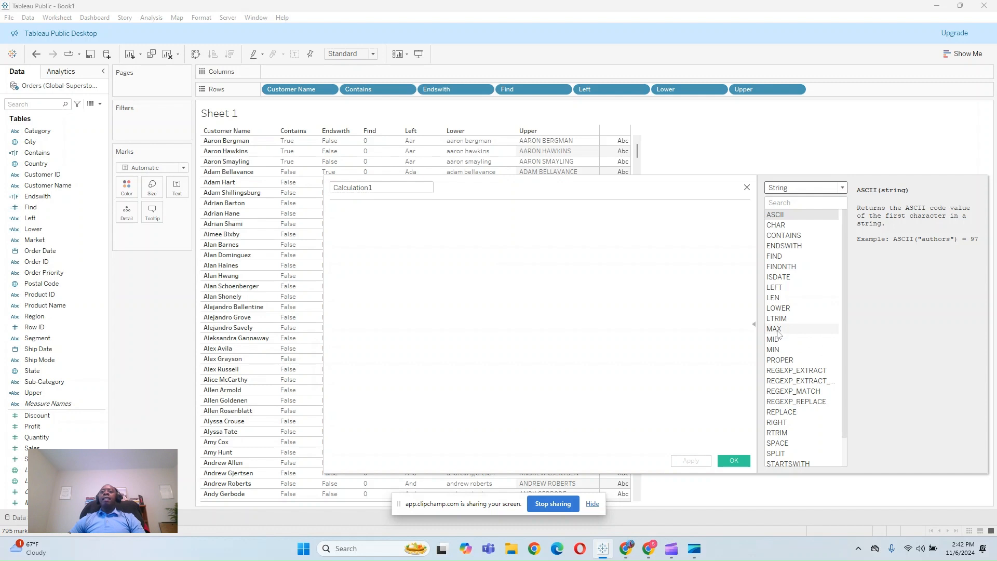
- Look up the MAX and MIN function descriptions, and name the new calculated field Proper
scroll(779, 334, "down", 1)
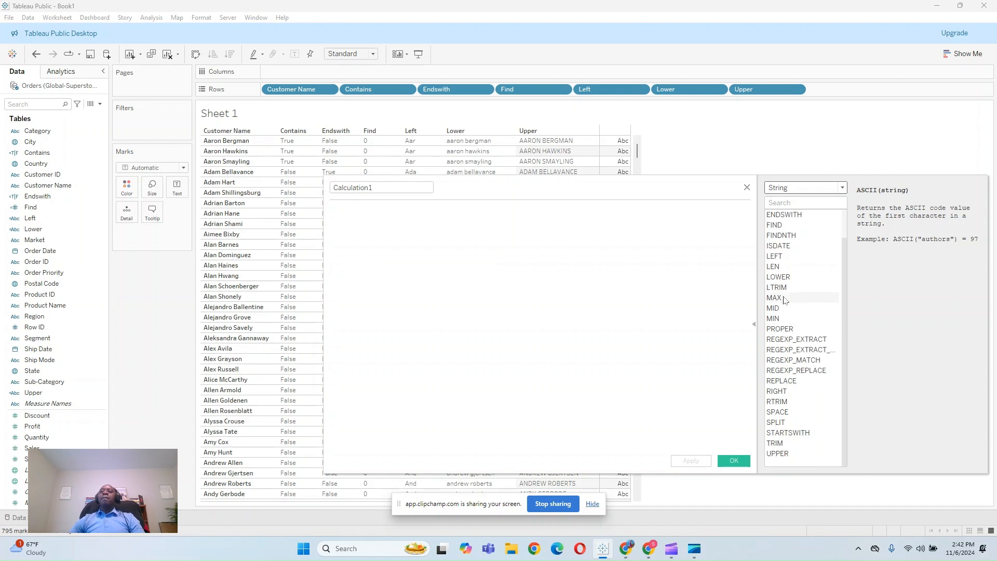
left_click(785, 299)
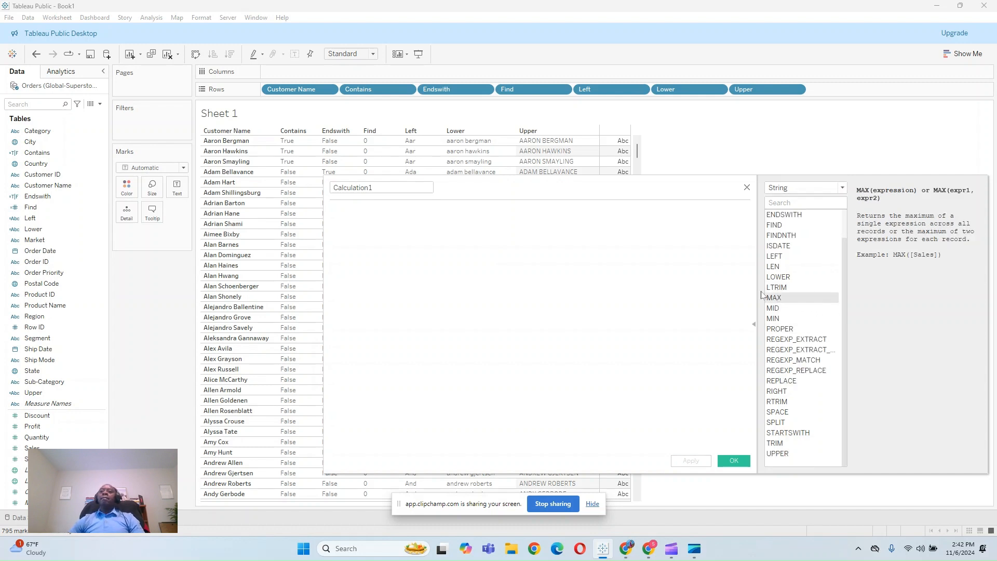
left_click(792, 320)
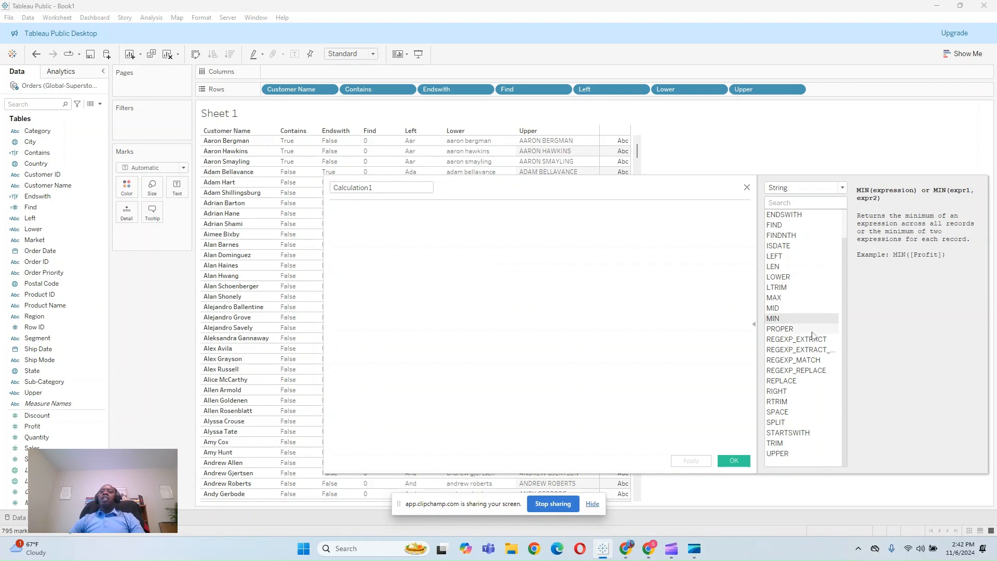
left_click_drag(385, 190, 326, 180)
type("Pooper")
key("Tab")
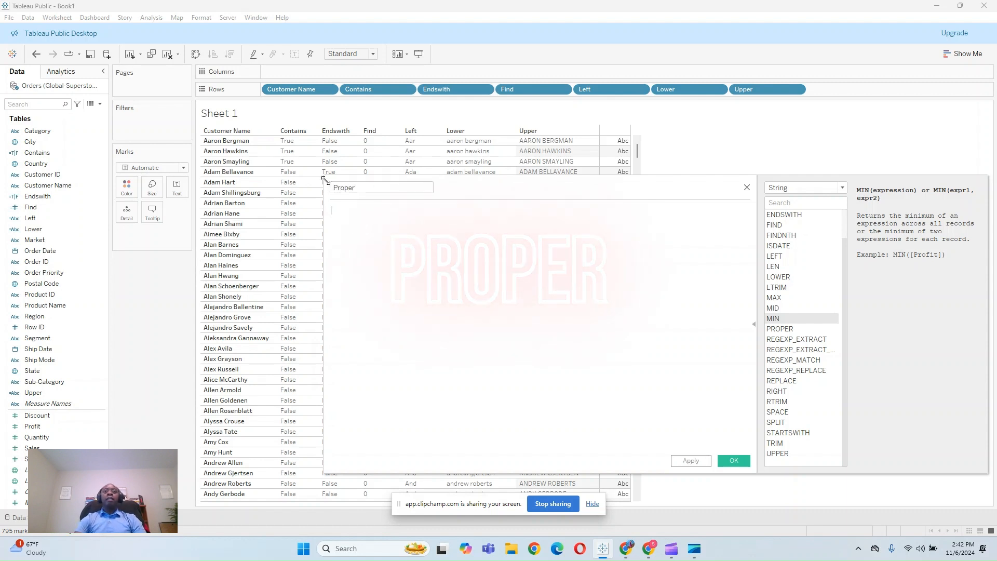
- Enter the Proper field's formula as PROPER([Upper]), moving the calculation editor to expose the Upper column in the sheet
type("Pro")
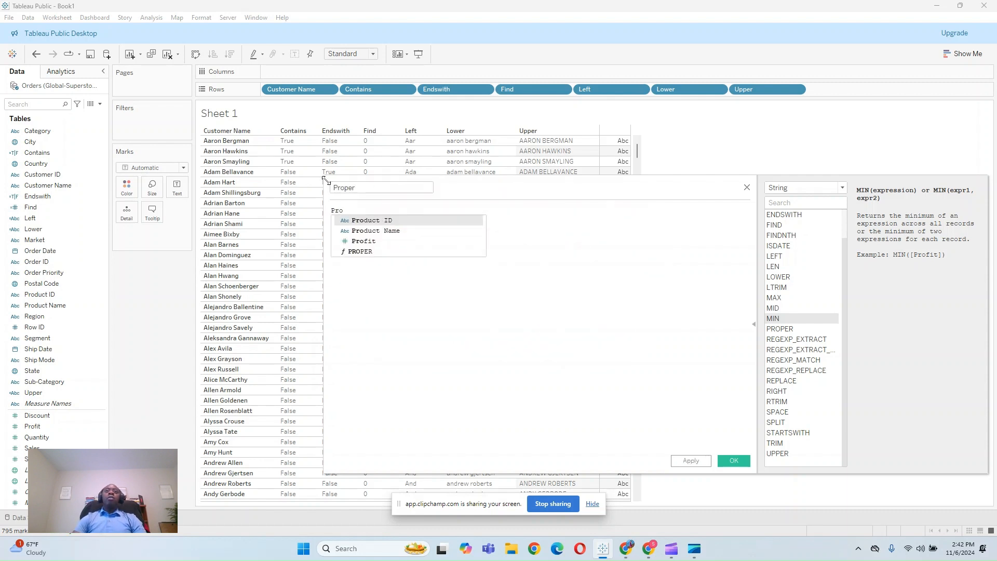
key("Down")
key("Down")
key("Down")
key("Return")
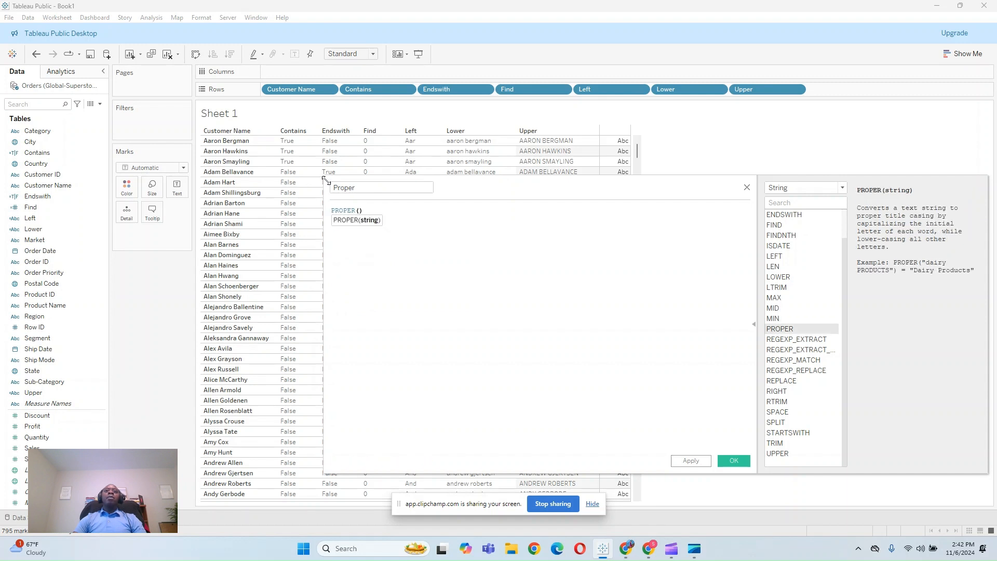
left_click_drag(597, 189, 591, 235)
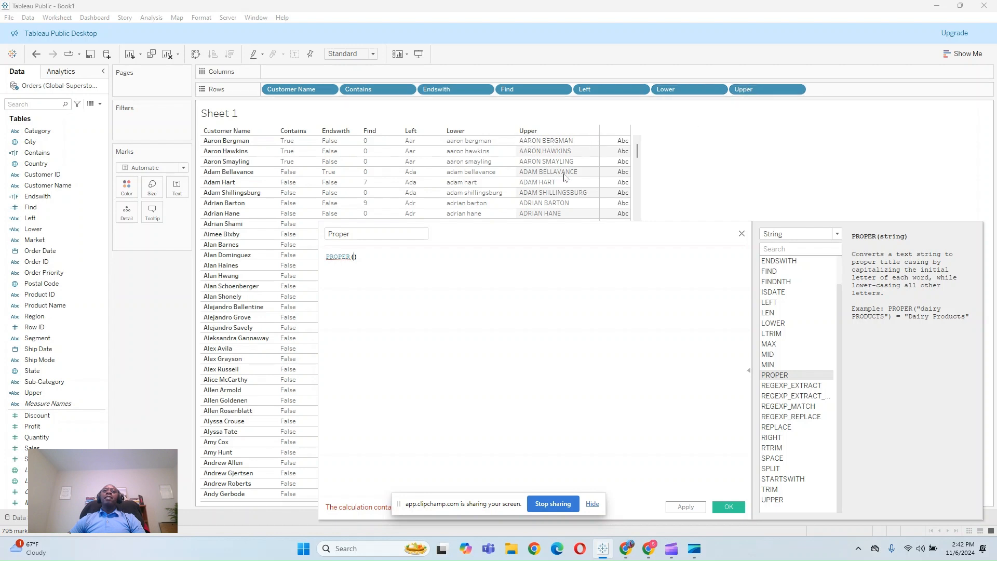
type("upp")
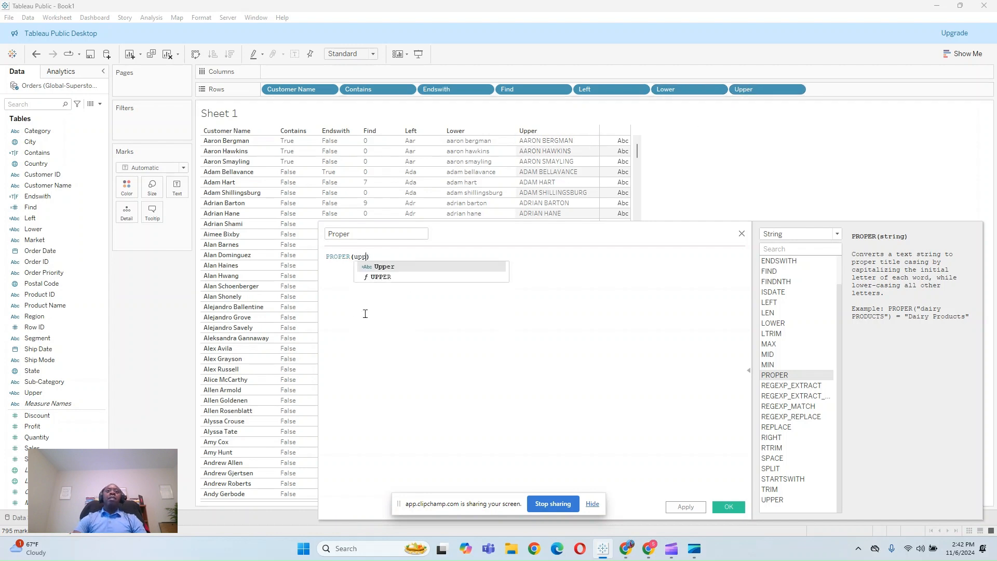
key("Return")
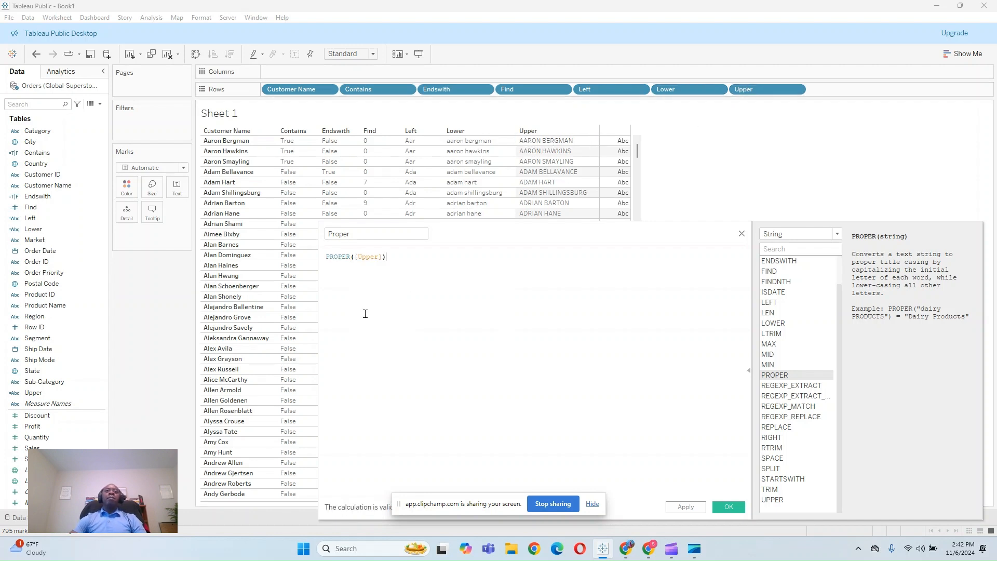
left_click_drag(453, 236, 422, 201)
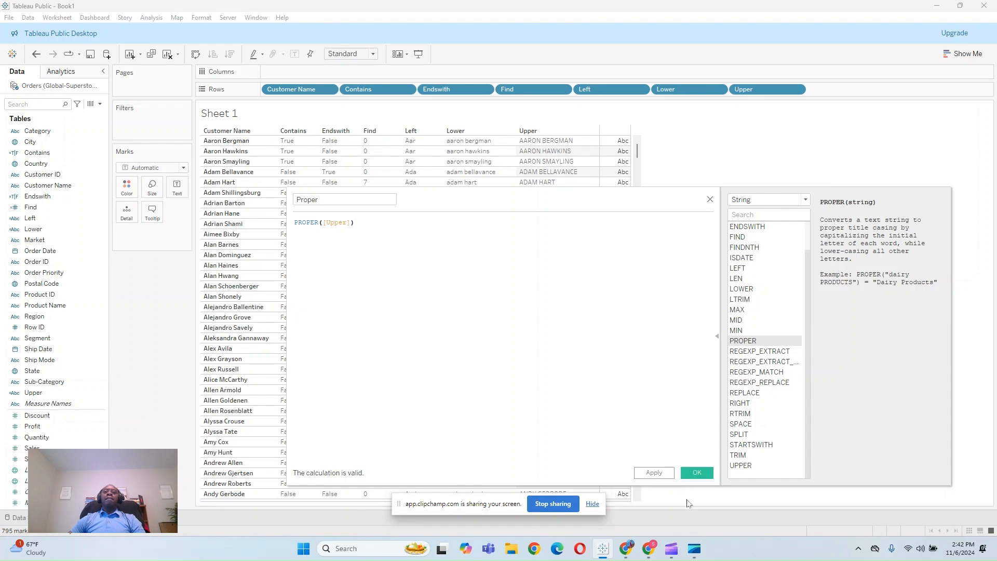
- Apply and save the Proper field, and add it to Rows after Upper
left_click(655, 473)
left_click(696, 473)
left_click_drag(82, 321, 871, 90)
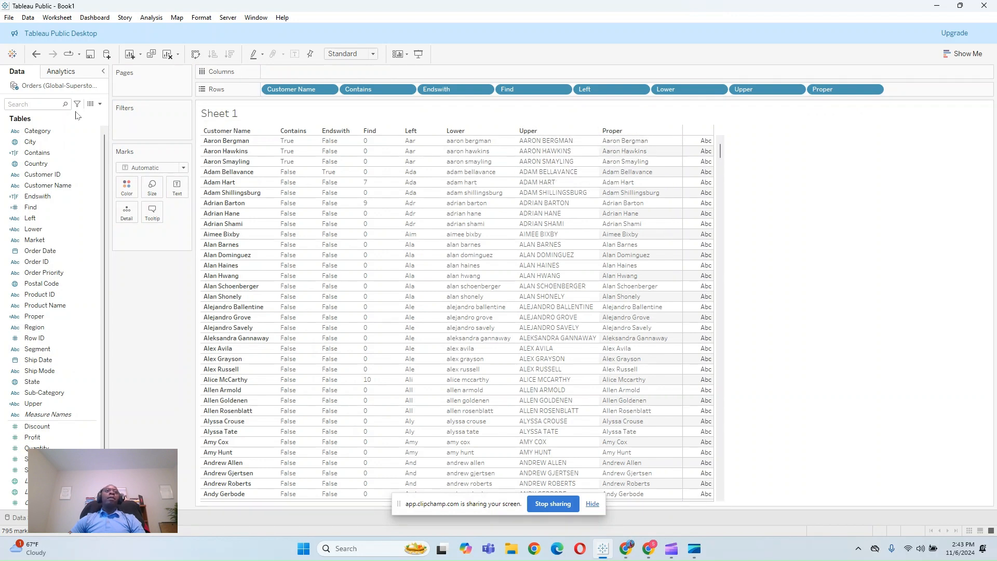
- Start a new calculated field, filter the function reference to String functions and show the SPLIT description
left_click(101, 105)
left_click(42, 115)
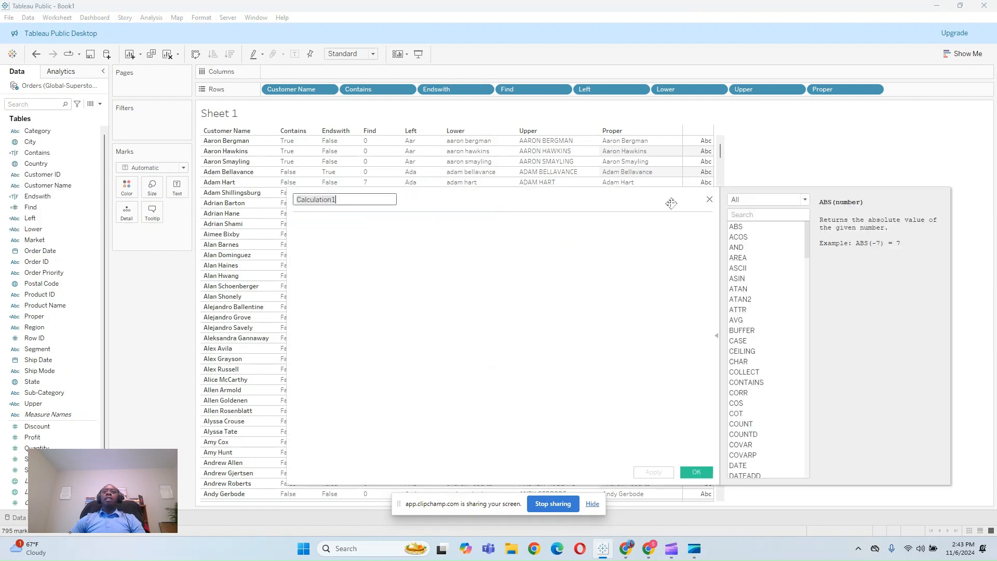
left_click(804, 200)
left_click(794, 228)
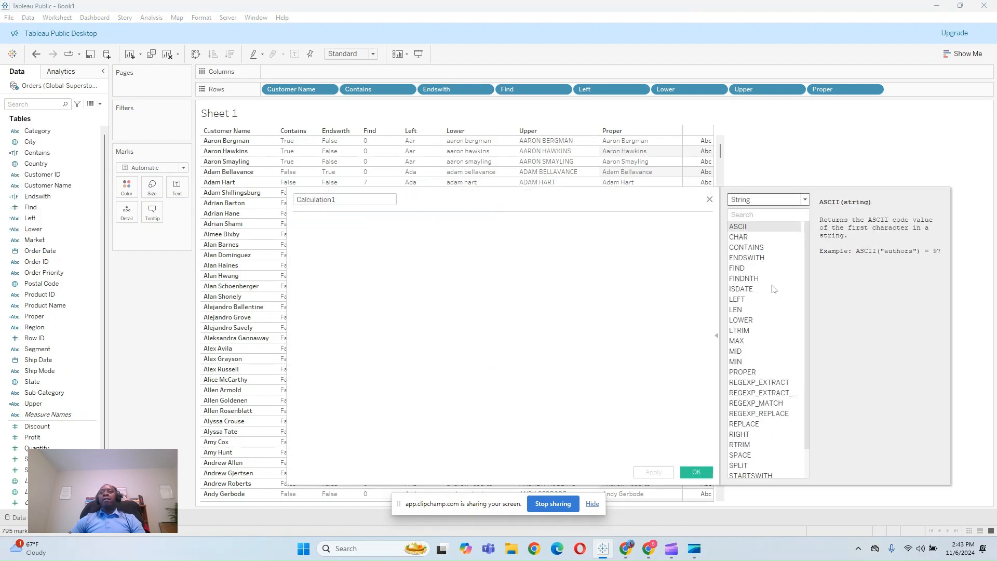
scroll(791, 298, "down", 1)
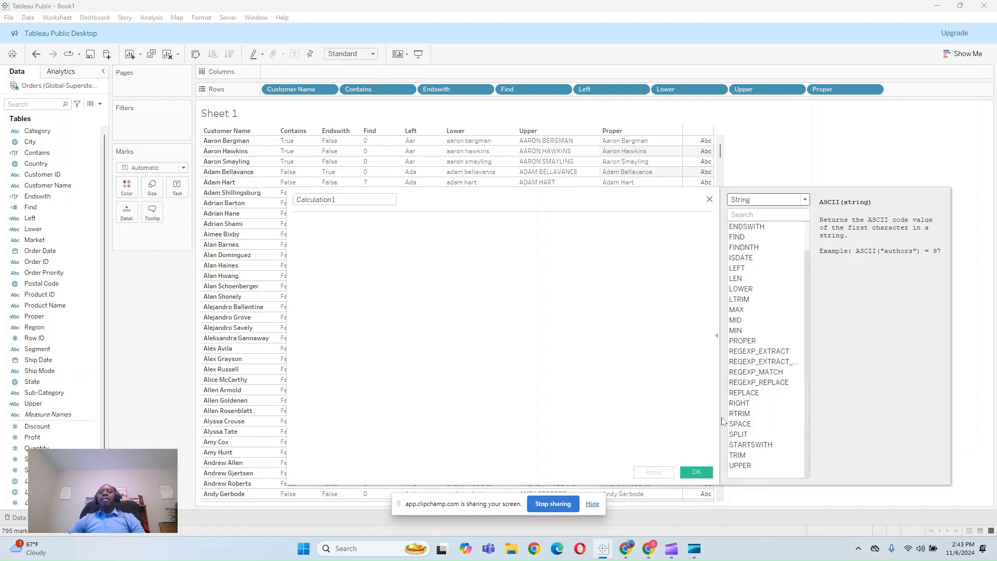
left_click(753, 436)
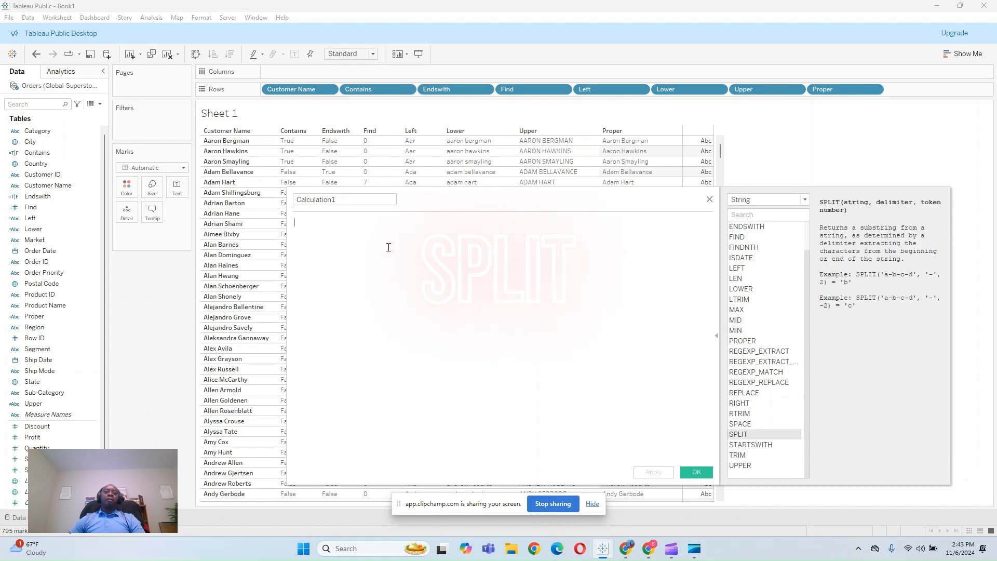
- Begin the formula with the SPLIT function and Customer Name as its string argument
type("spli")
key("Return")
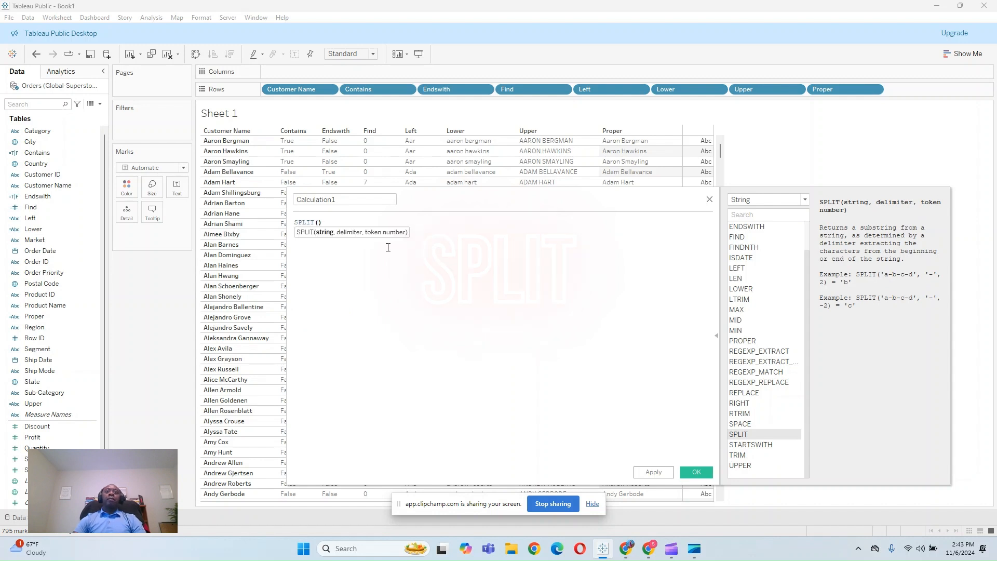
type("Cus")
left_click(388, 247)
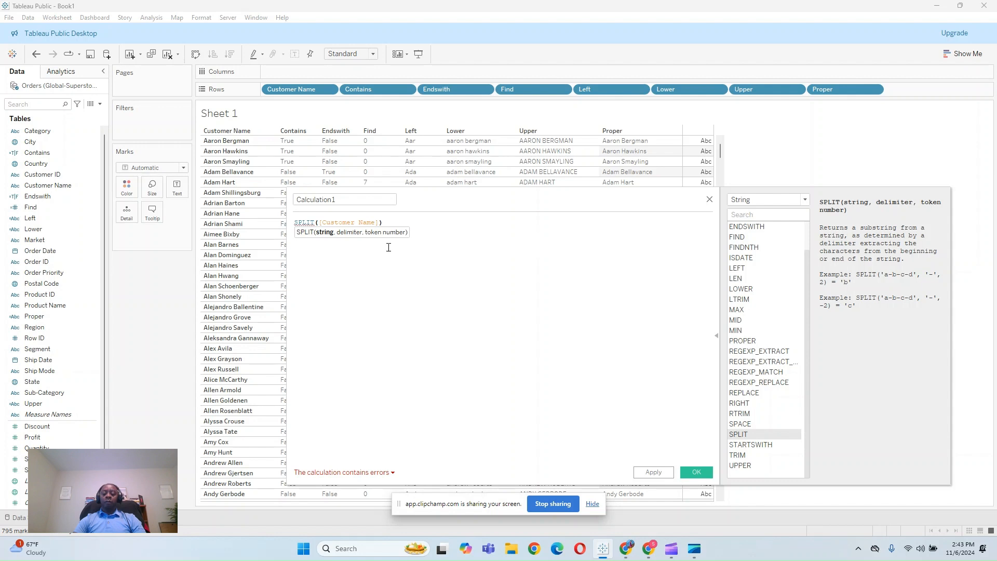
- Add a quoted hyphen as the SPLIT delimiter, and replace the hyphen with a space
type(", ")
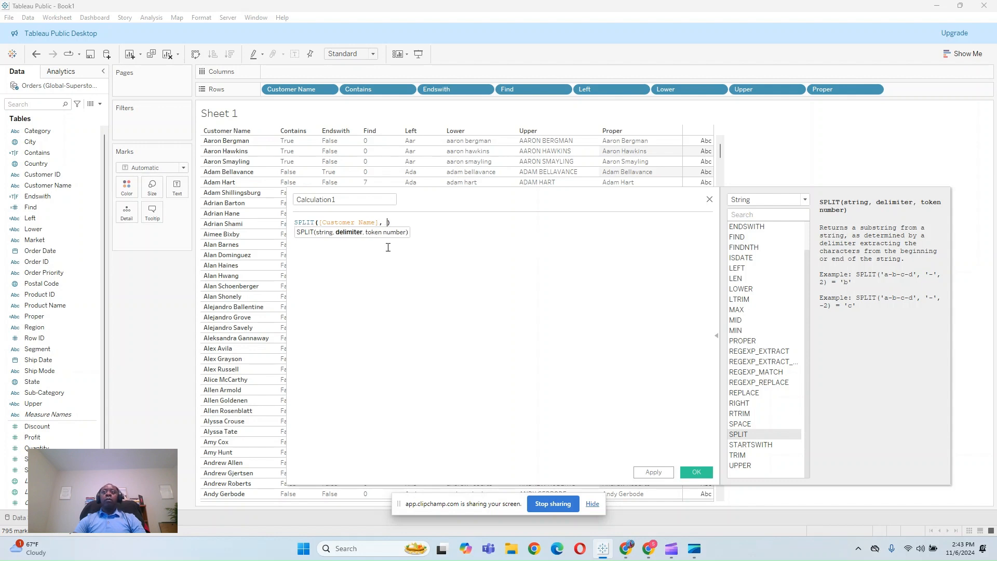
type("'-'")
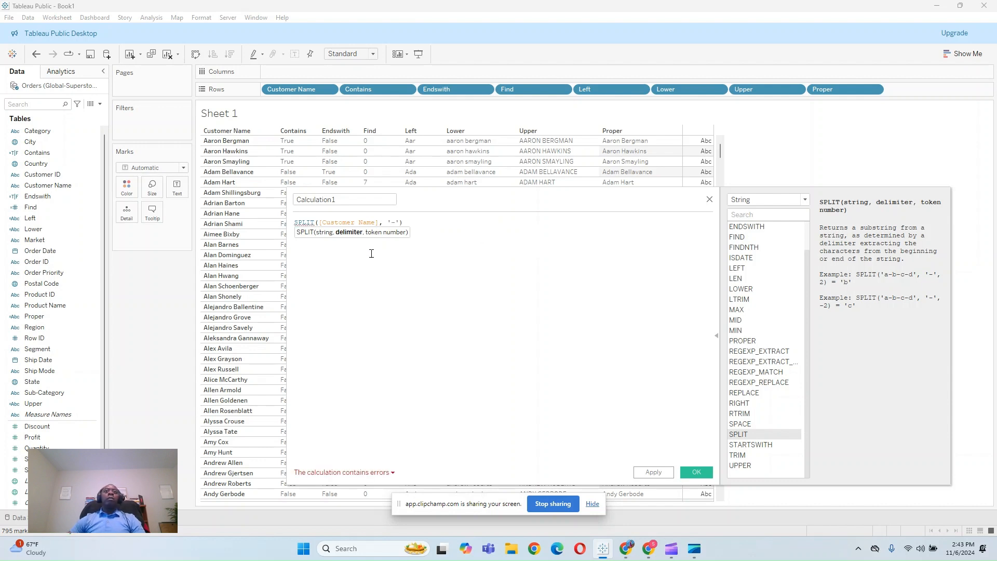
left_click(405, 222)
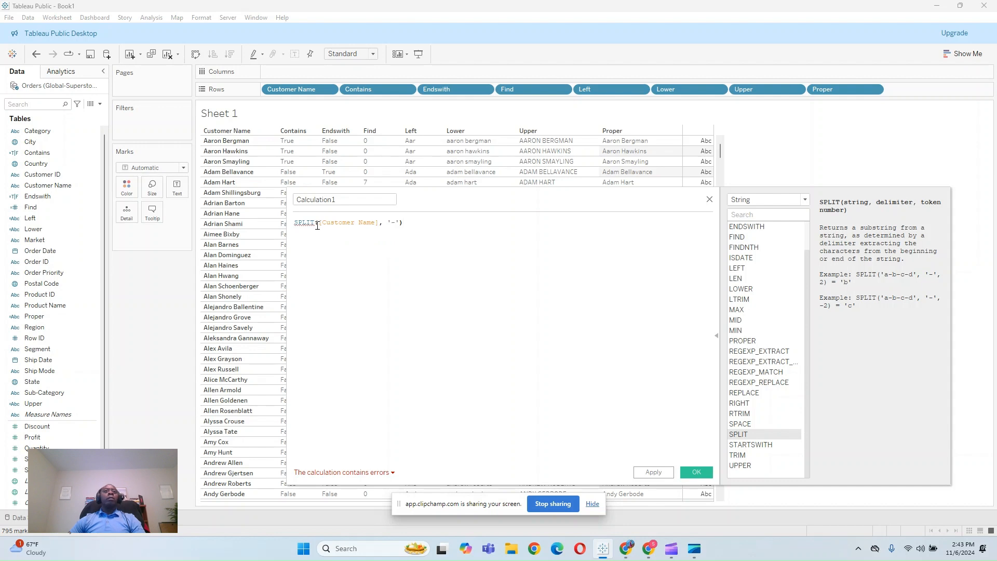
left_click(393, 223)
key("BackSpace")
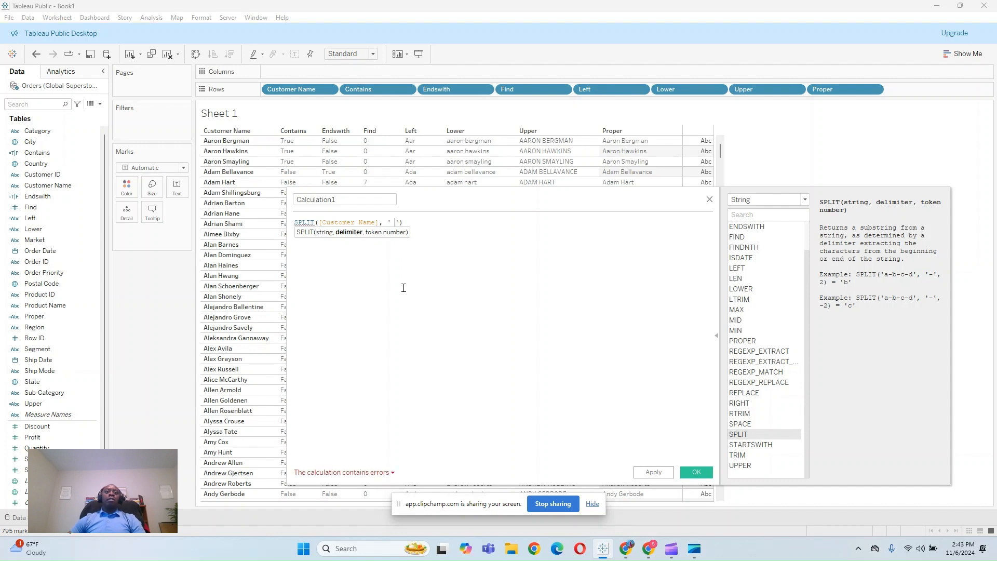
- Select the unfinished SPLIT formula and close the calculation editor without saving it
left_click(463, 253)
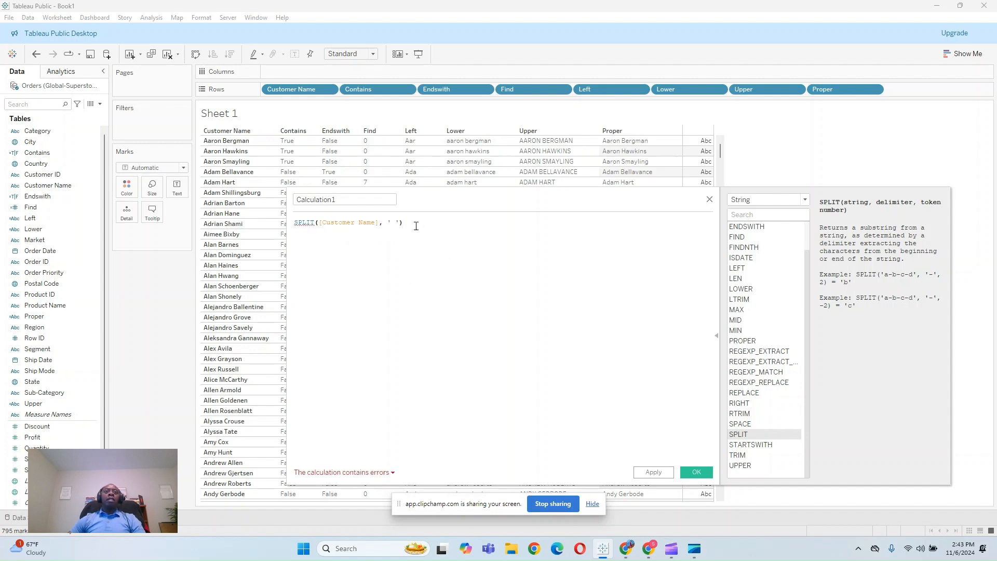
key("ctrl+a")
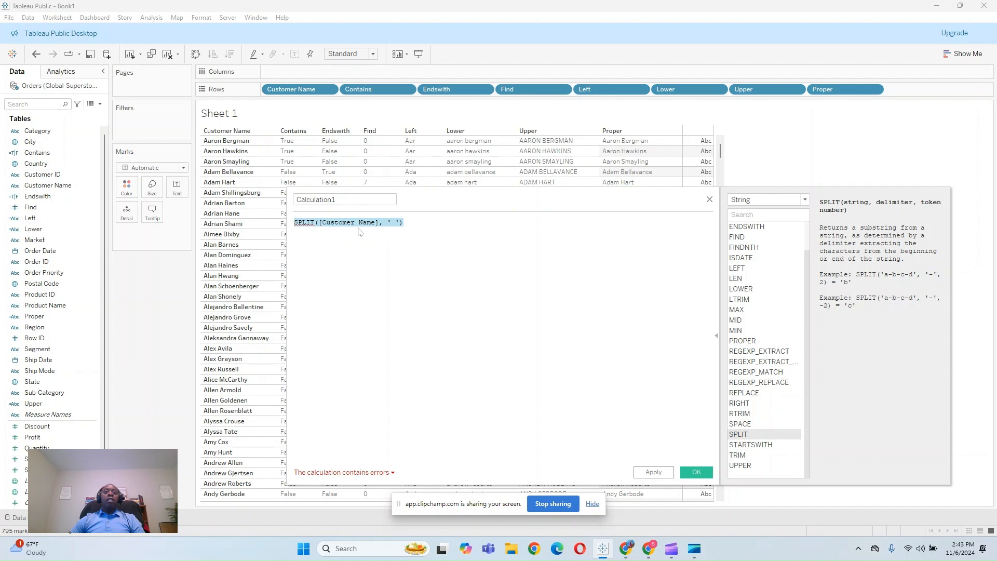
left_click(710, 200)
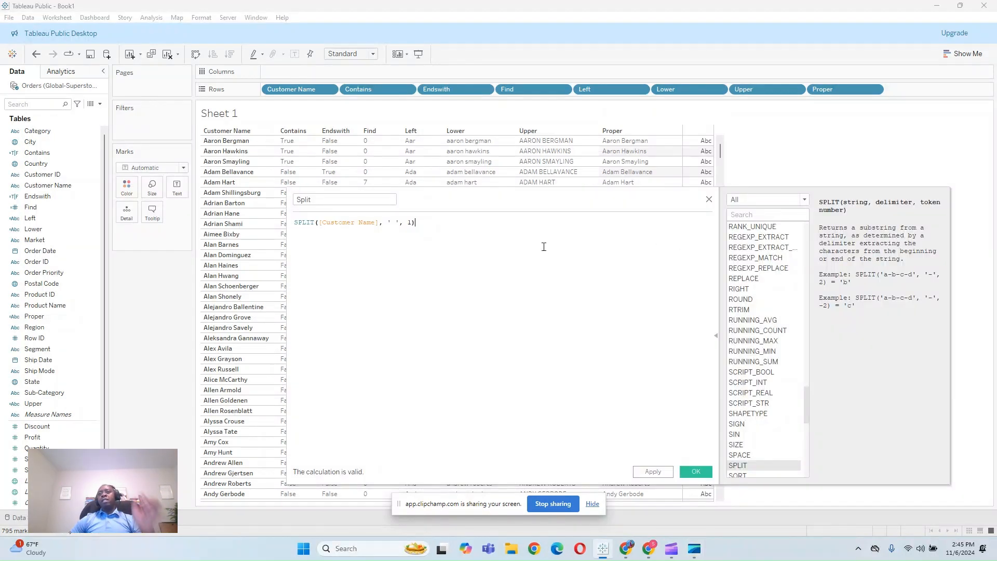
- Review the Split formula's delimiter and token number, apply and save the field, and add it to Rows after Proper
left_click_drag(431, 223, 293, 224)
left_click(464, 245)
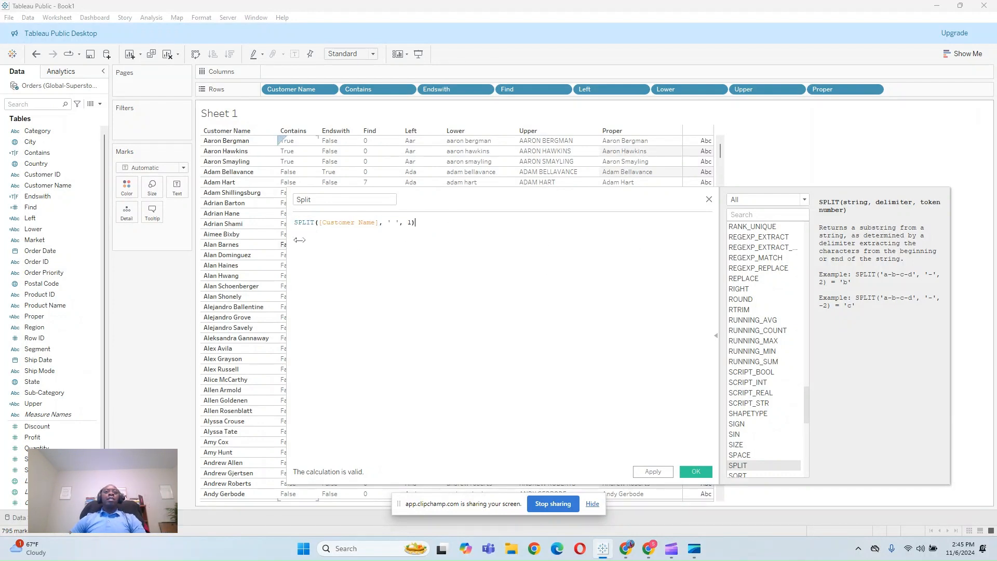
double_click(391, 222)
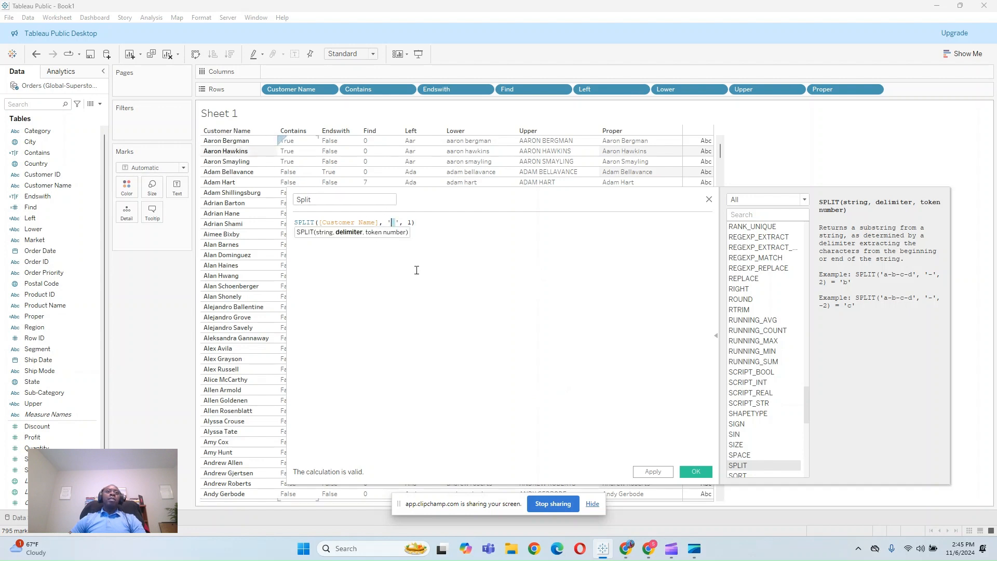
left_click(409, 223)
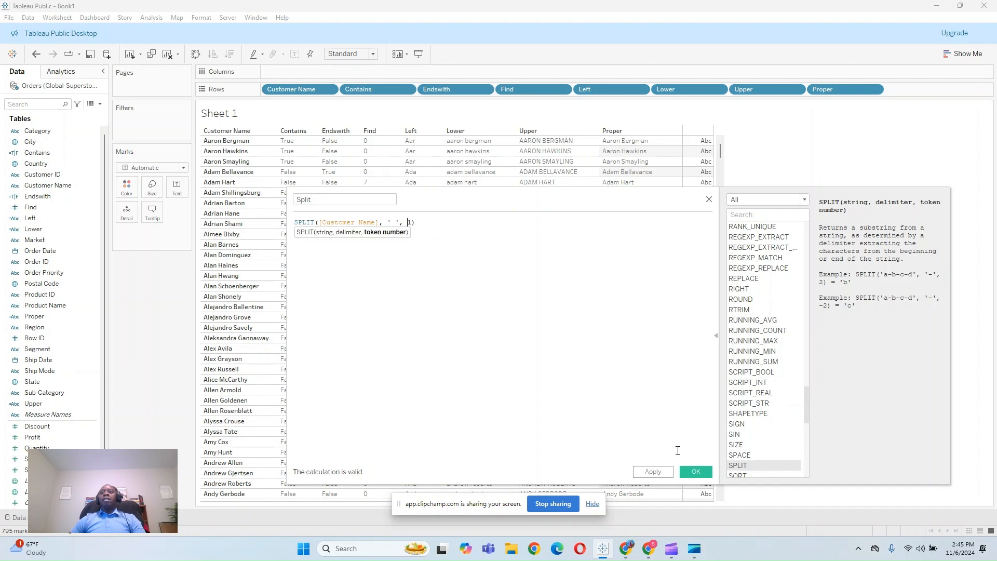
left_click(660, 473)
left_click(696, 471)
left_click_drag(31, 382, 910, 90)
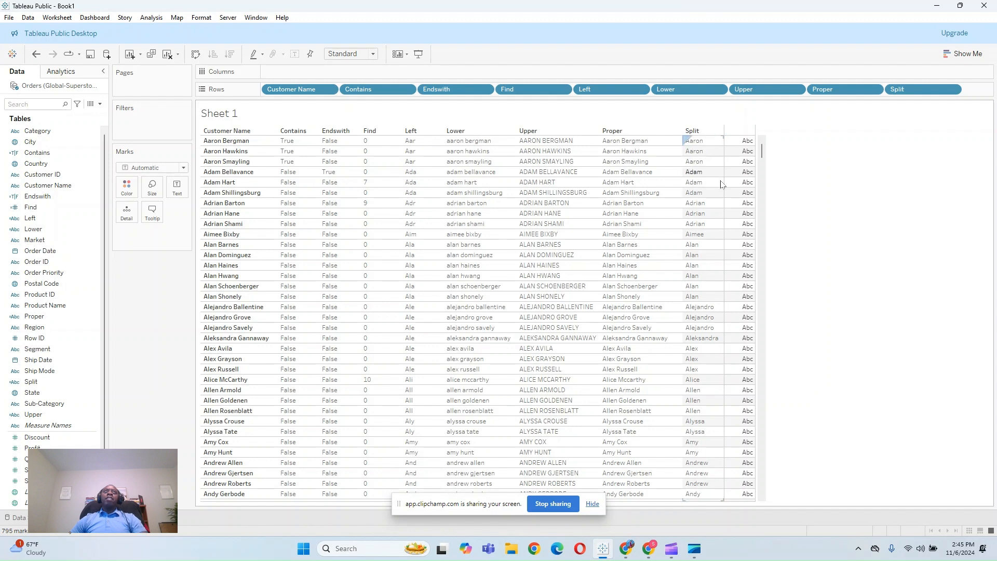
mouse_move(731, 248)
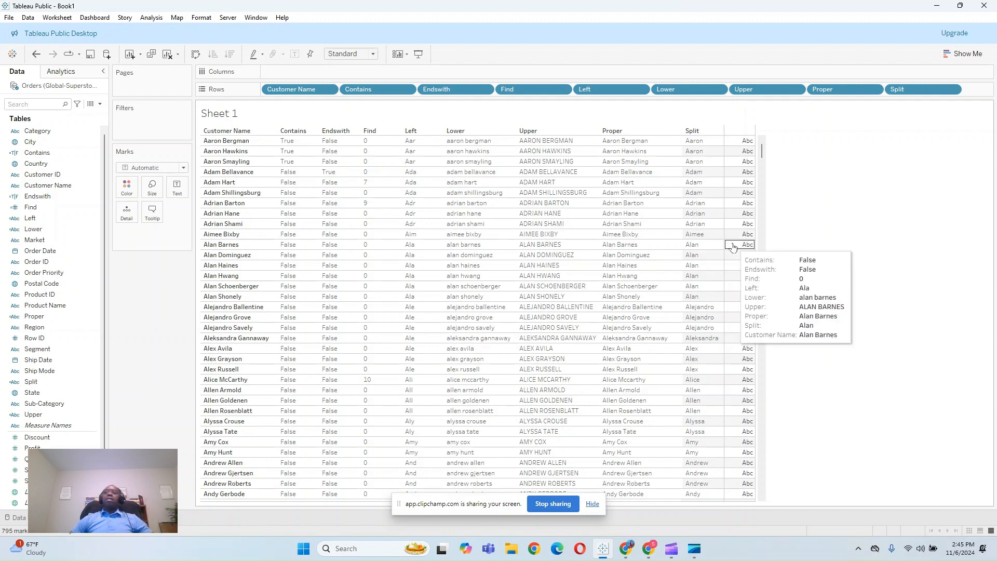
- Start a new calculated field, filter the function reference to String functions and show the TRIM, RIGHT and STARTSWITH descriptions
left_click(101, 105)
left_click(67, 117)
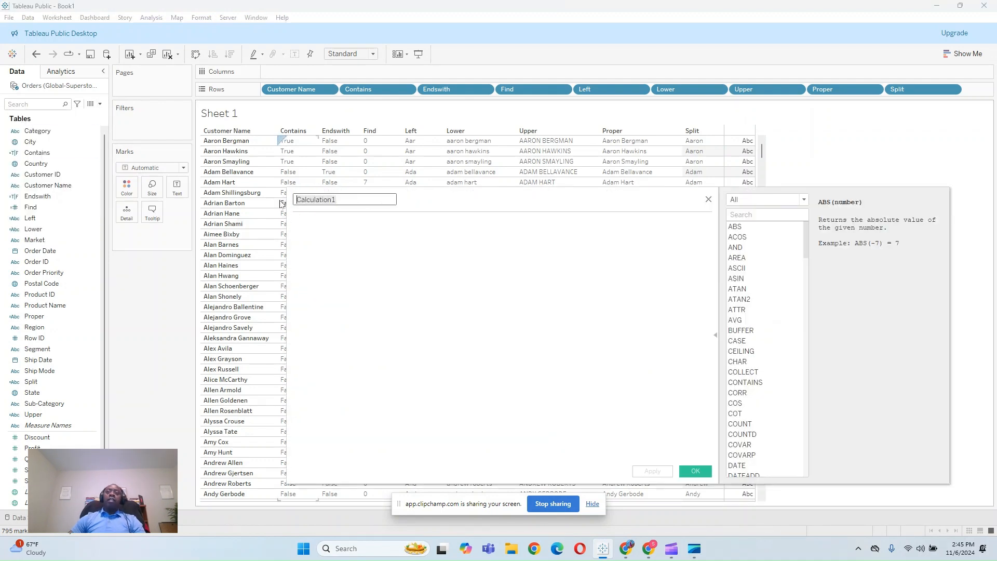
left_click(780, 200)
left_click(748, 231)
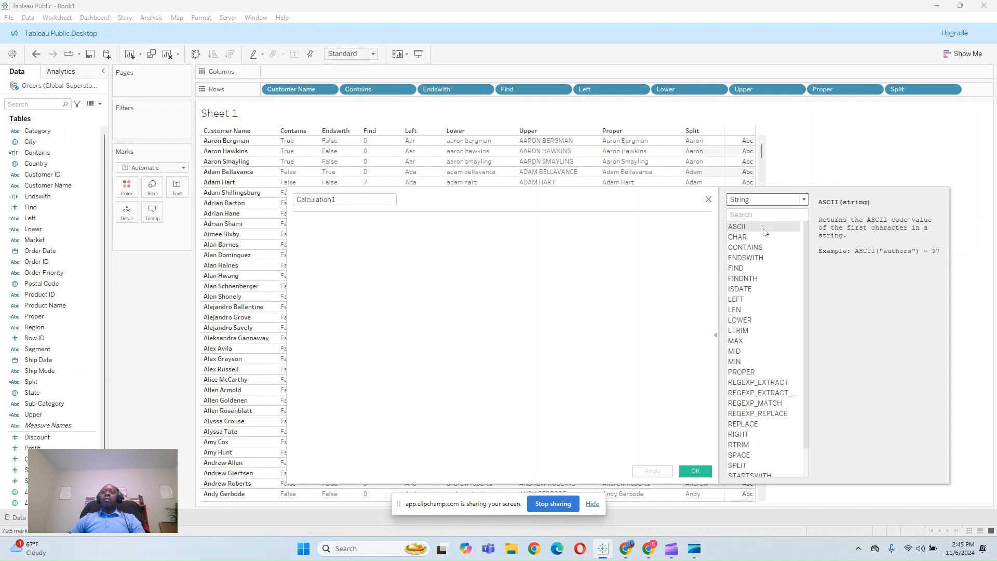
scroll(793, 307, "down", 1)
left_click(755, 459)
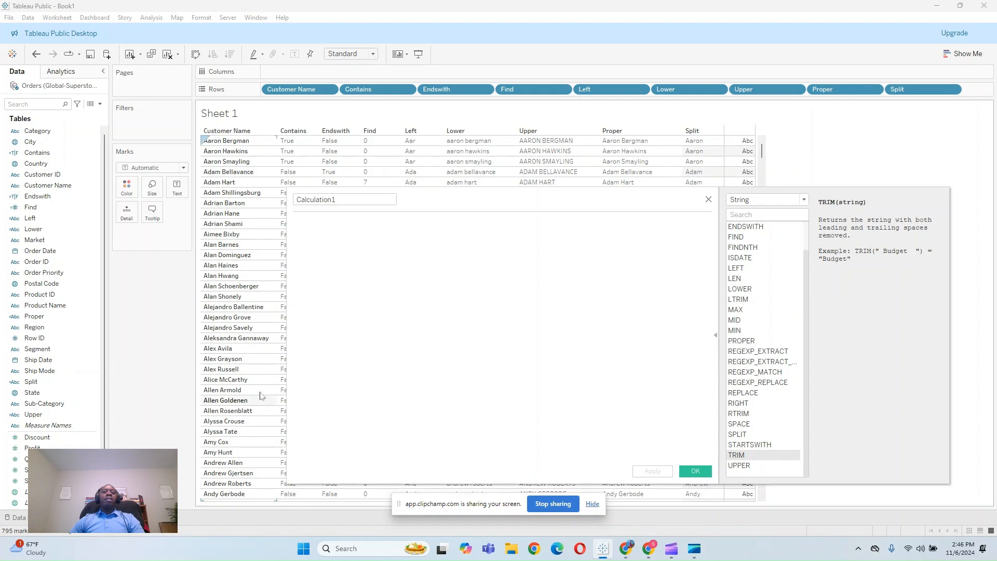
left_click(750, 404)
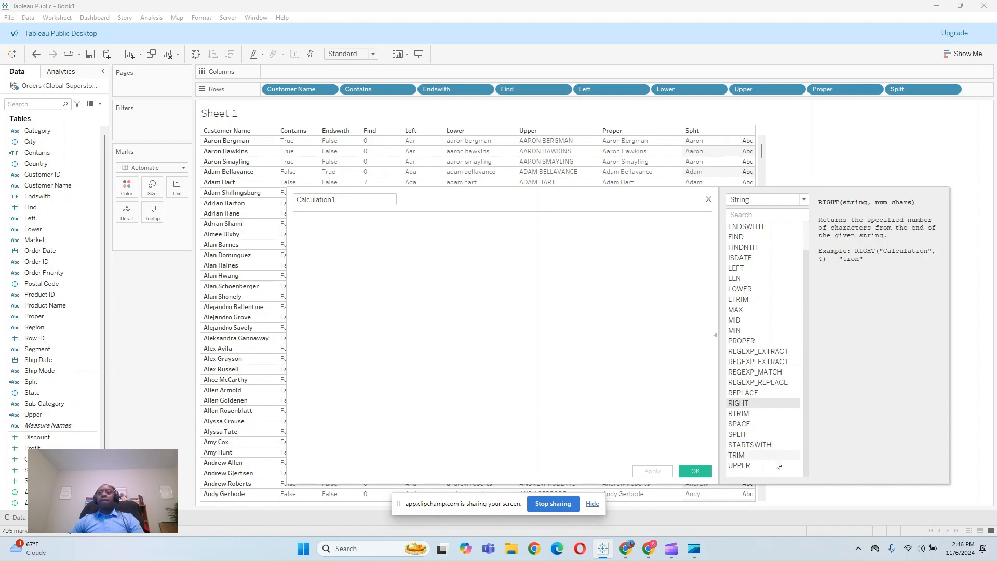
left_click(749, 445)
- Name the calculated field Startswith and begin its formula with the STARTSWITH function
left_click_drag(370, 199, 260, 195)
type("Startswith")
key("Tab")
type("s")
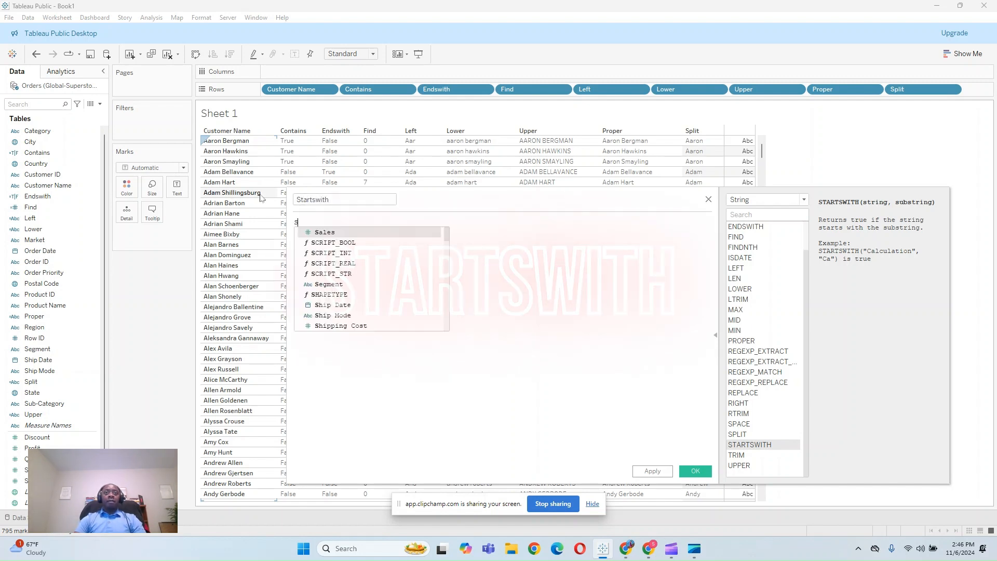
key("Down")
key("Down")
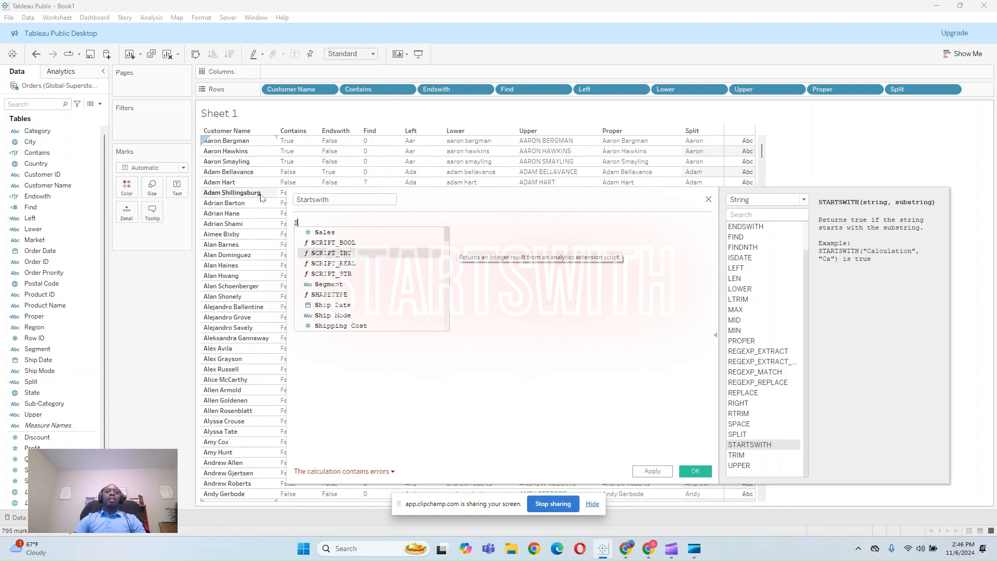
type("tar")
key("Return")
- Give STARTSWITH the Customer Name field as its string and 'ale' as its substring
type("Cus")
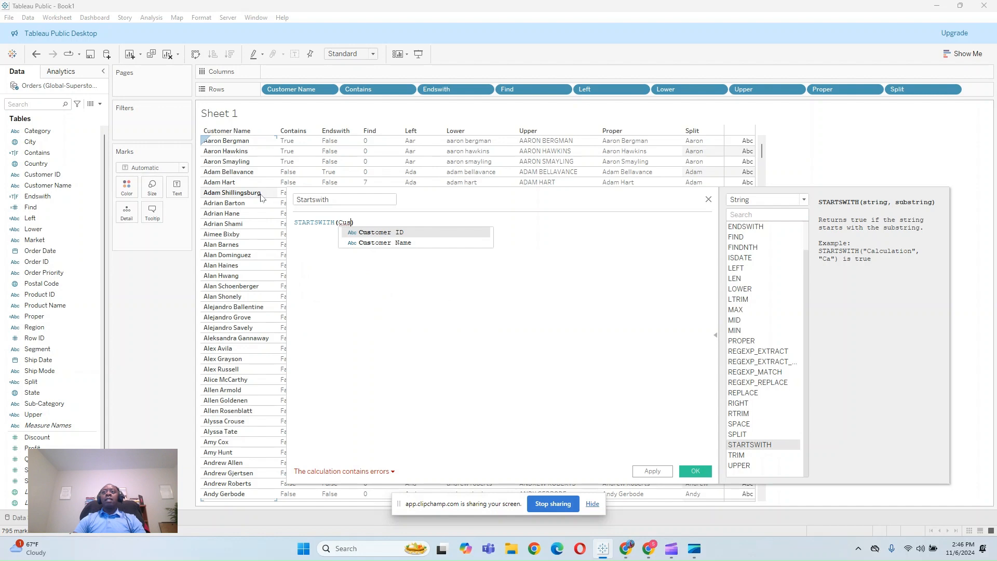
key("Down")
key("Return")
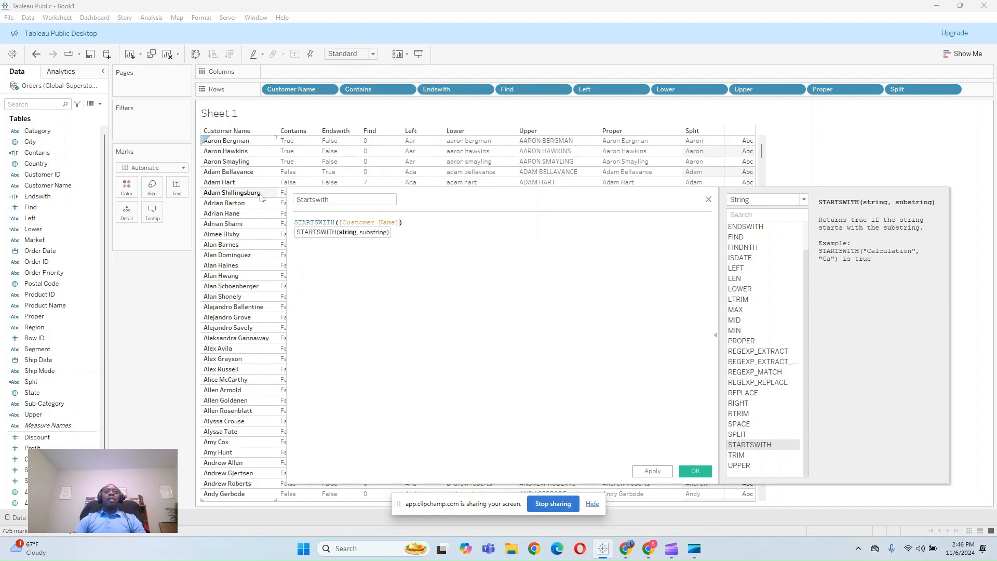
type(", '")
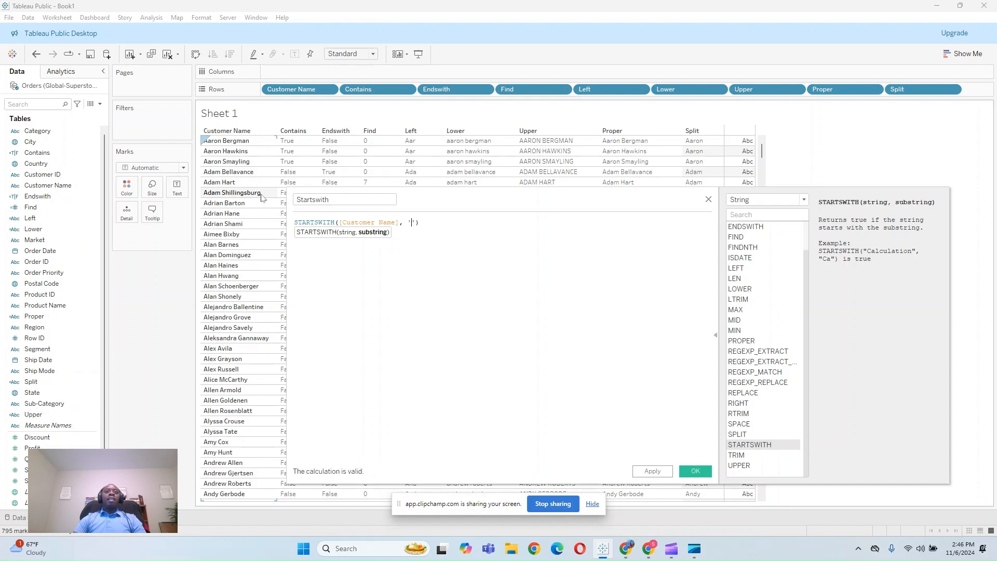
type("ale")
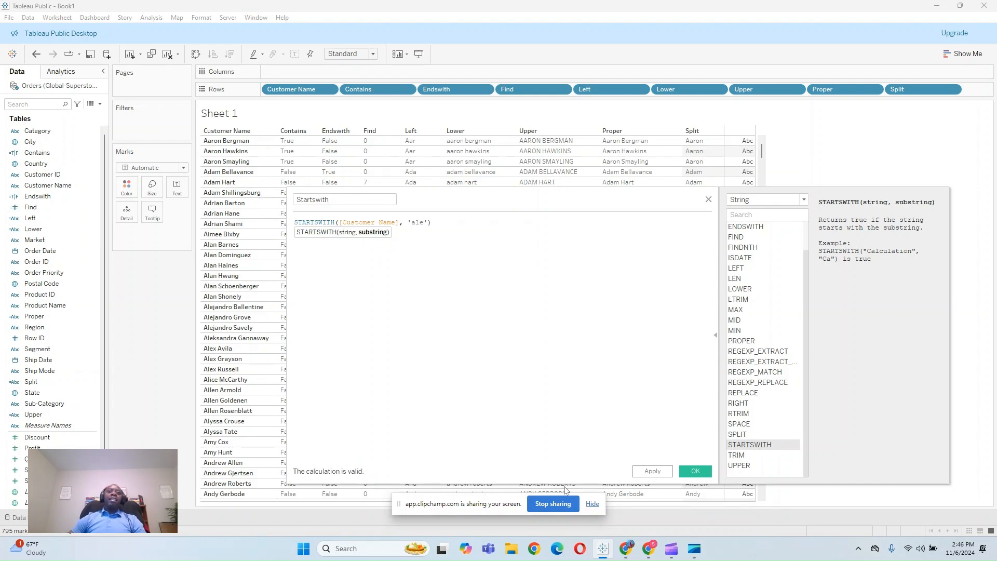
- Apply and save the Startswith field, and add it to Rows after Split
left_click(653, 471)
left_click(695, 471)
left_click_drag(39, 393, 987, 94)
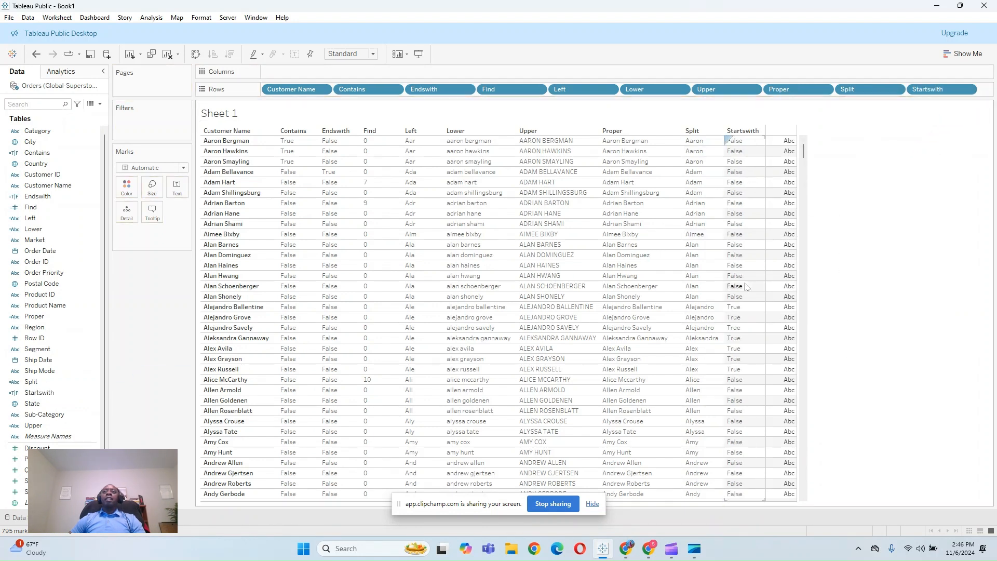